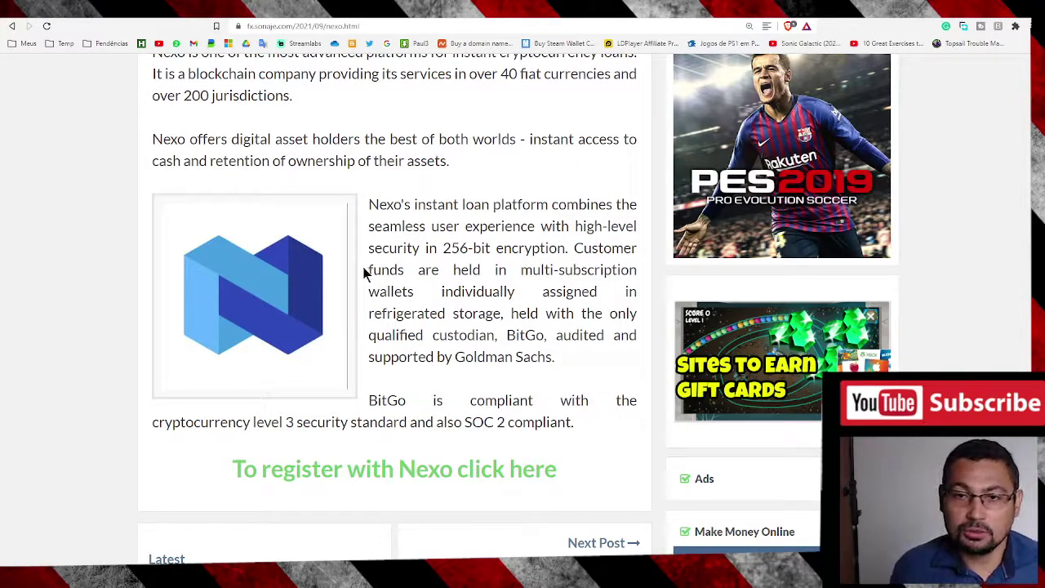
# Open Nexo's New Account registration form from the article
pyautogui.scroll(3, 207, 218)
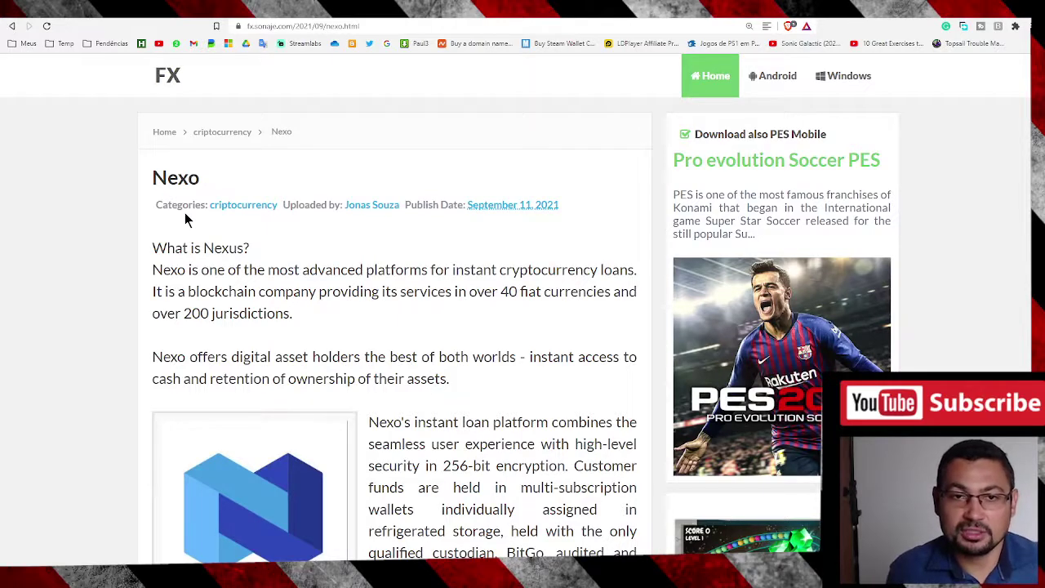
pyautogui.scroll(-2, 286, 237)
pyautogui.scroll(-2, 286, 237)
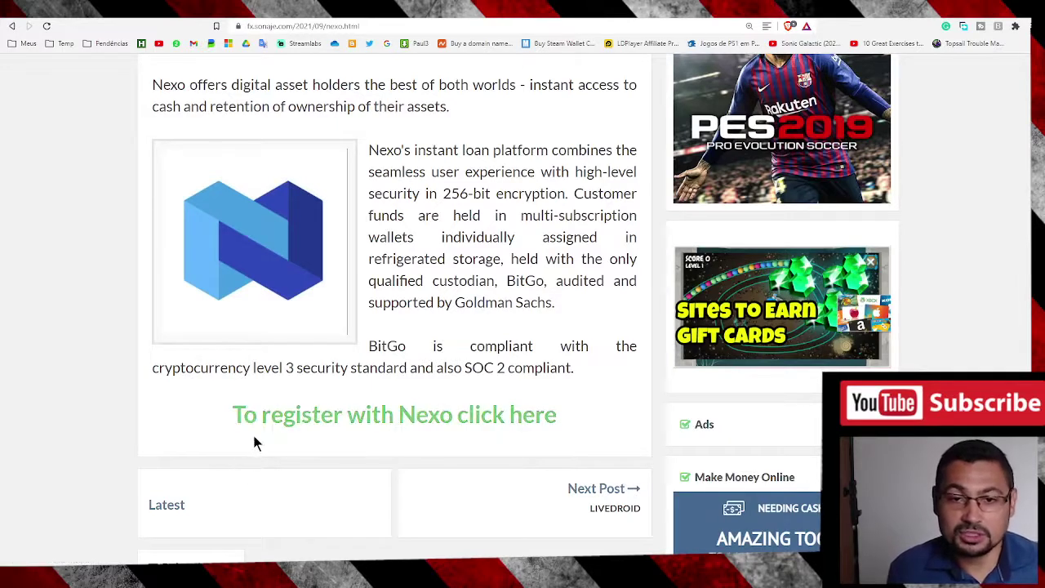
pyautogui.click(419, 418)
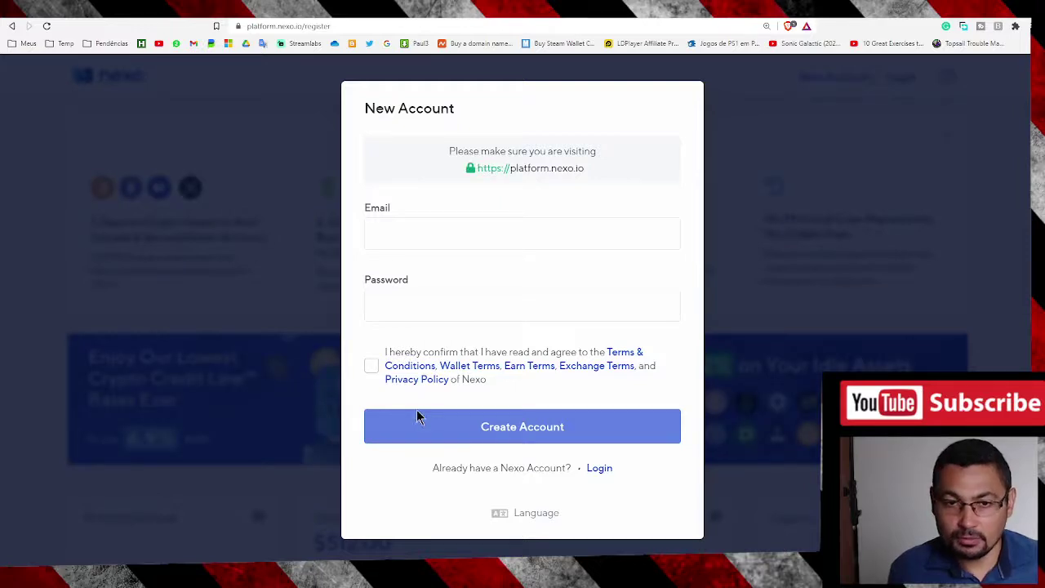
pyautogui.click(423, 229)
pyautogui.click(444, 232)
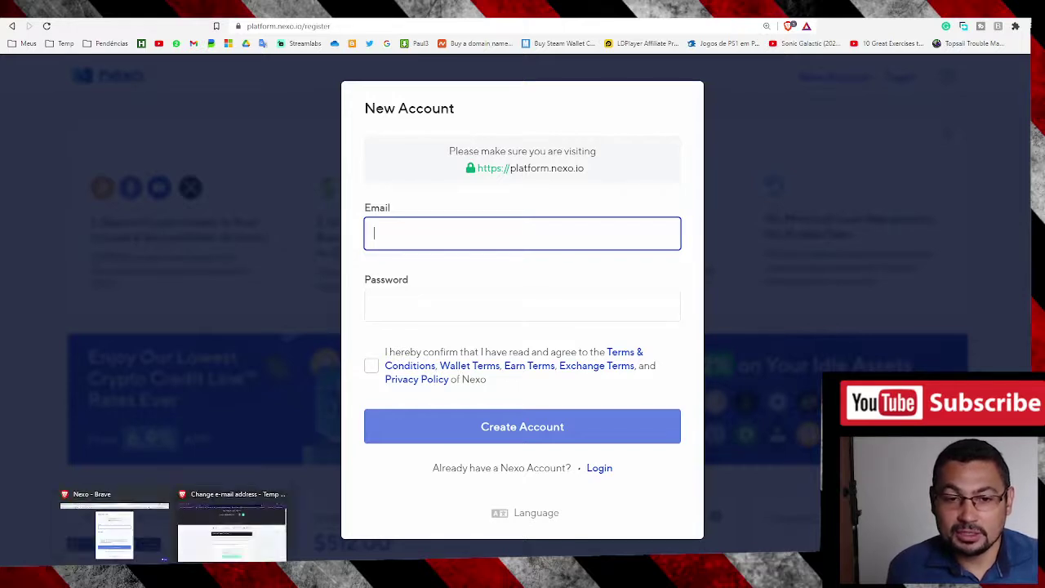
# Copy the disposable temp-mail.org address and return to the Nexo form
pyautogui.click(224, 521)
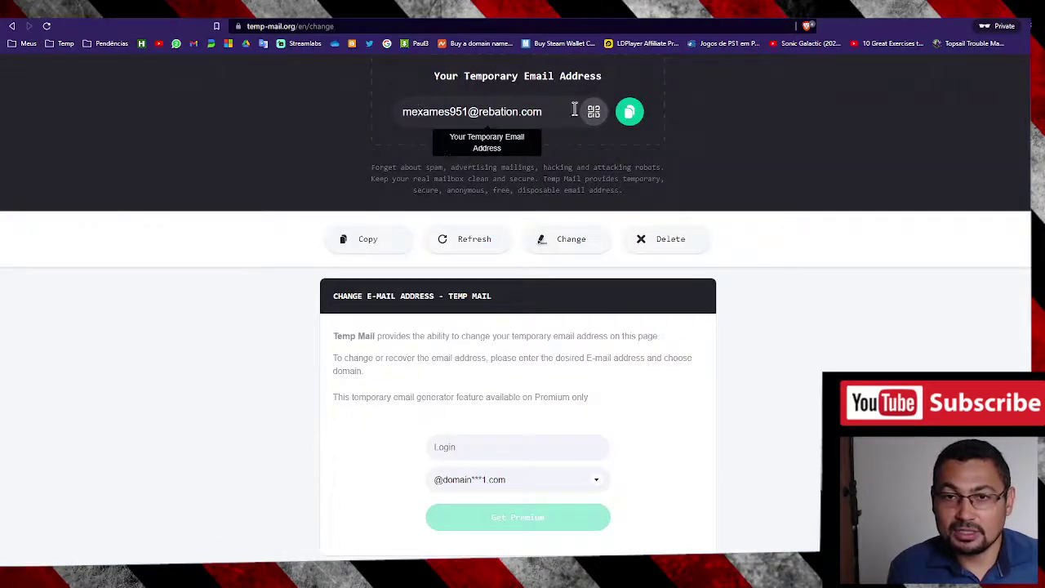
pyautogui.click(631, 114)
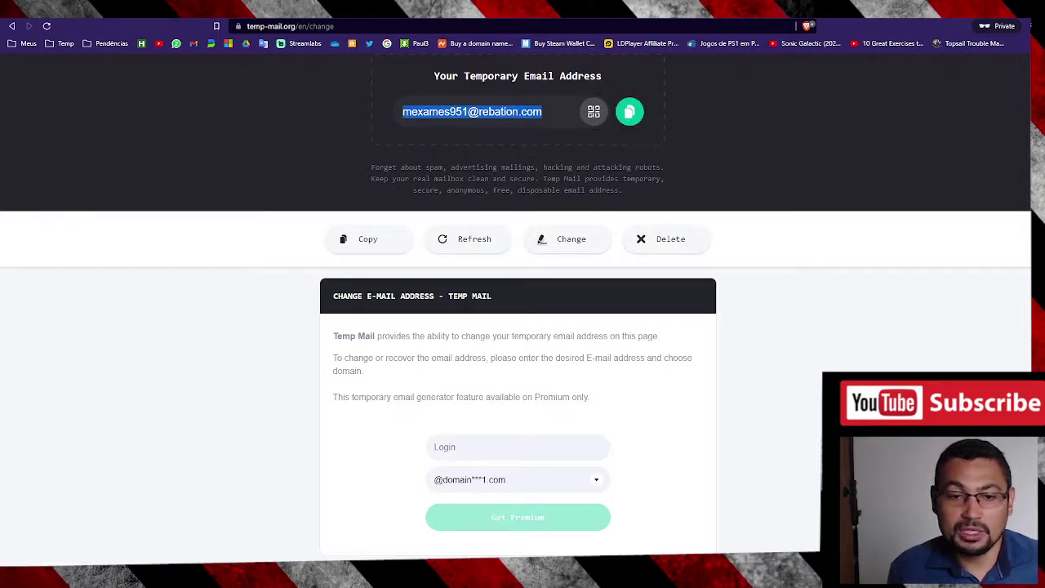
pyautogui.hotkey('alt', 'Tab')
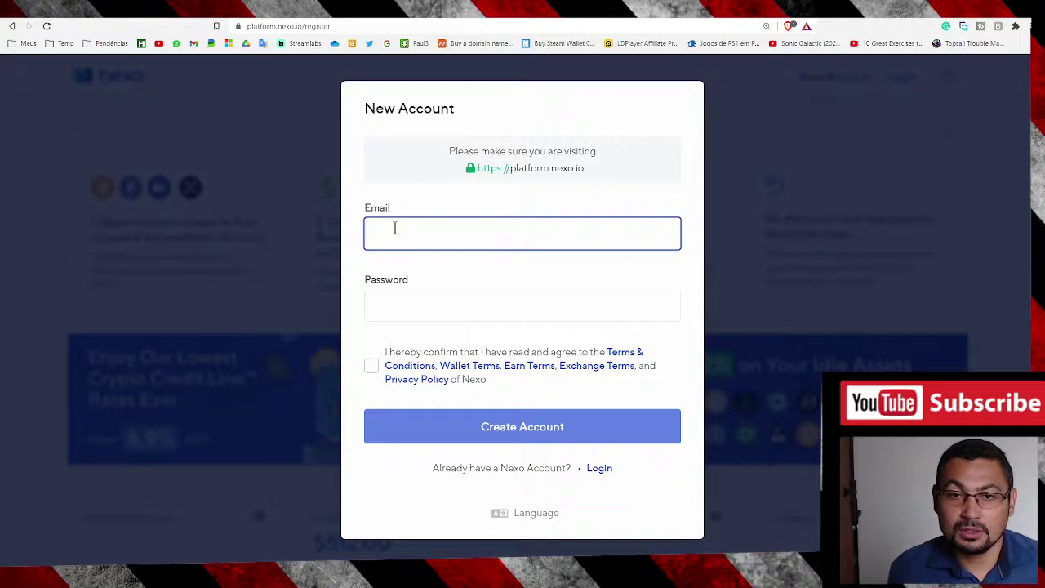
# Paste the temporary address as the email, enter a password, and accept the terms
pyautogui.rightClick(409, 237)
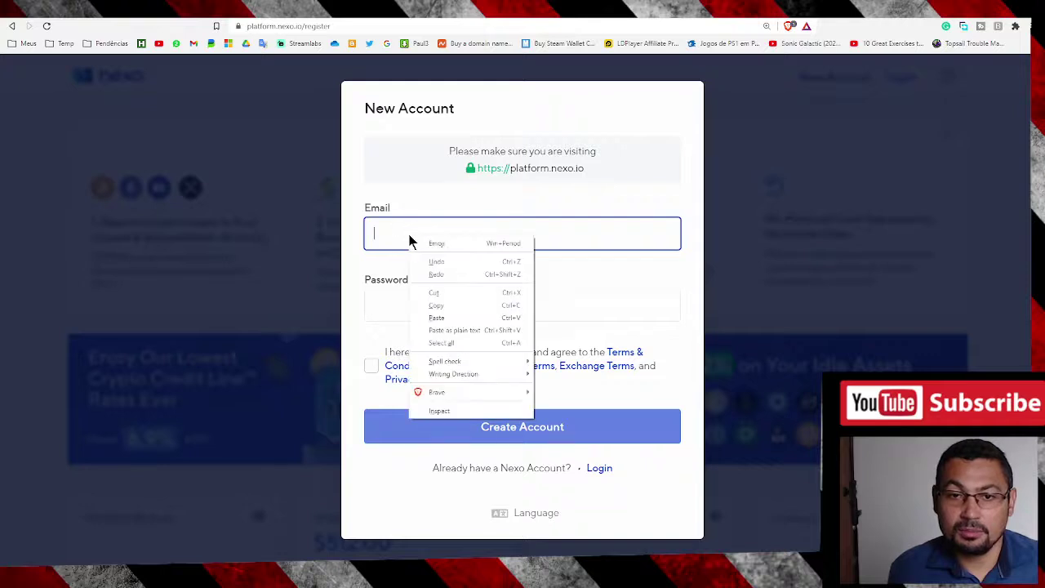
pyautogui.click(456, 316)
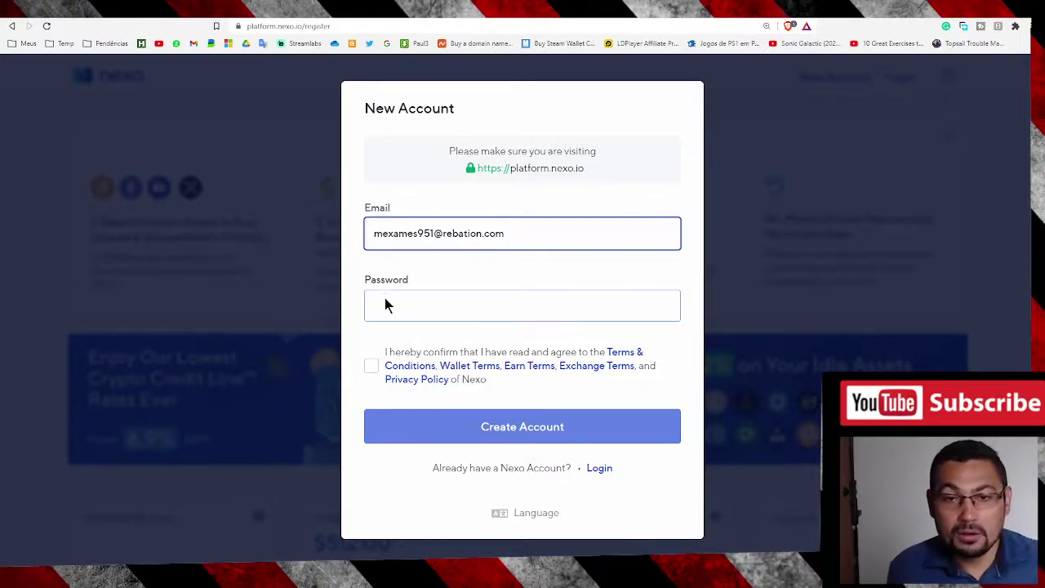
pyautogui.click(408, 304)
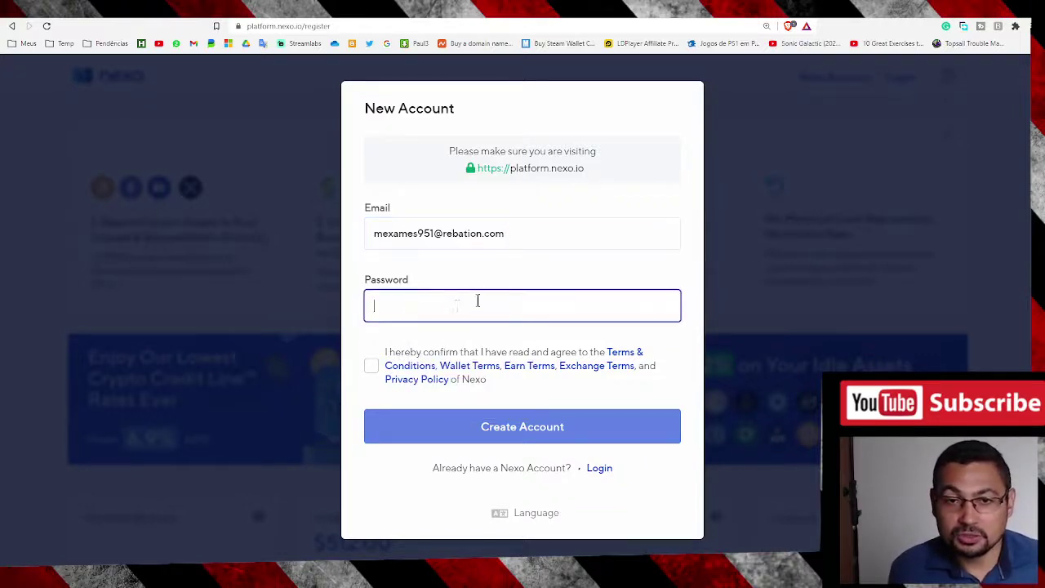
pyautogui.doubleClick(390, 234)
pyautogui.hotkey('ctrl', 'c')
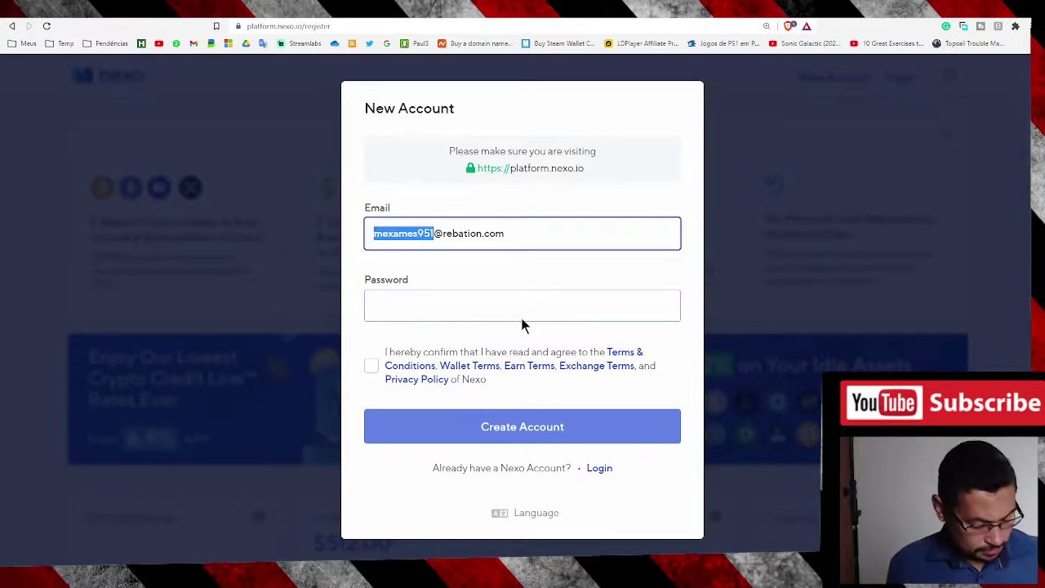
pyautogui.click(438, 306)
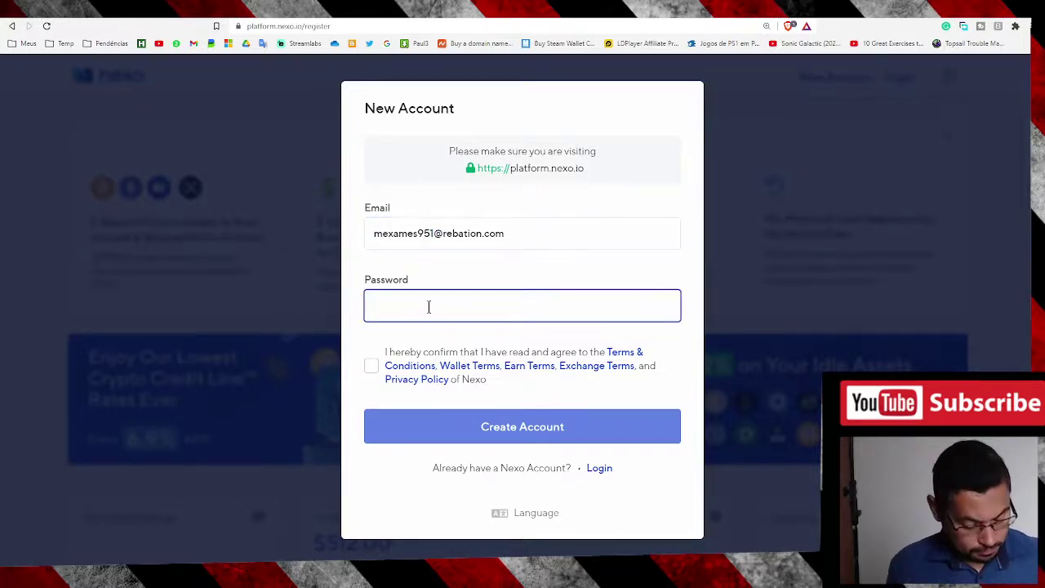
pyautogui.write('**********')
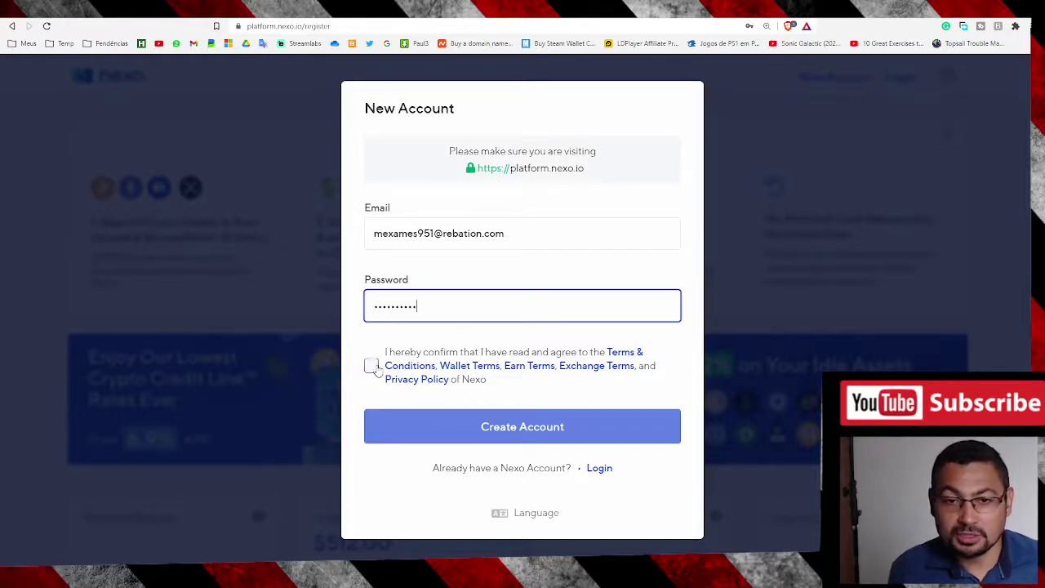
pyautogui.click(371, 366)
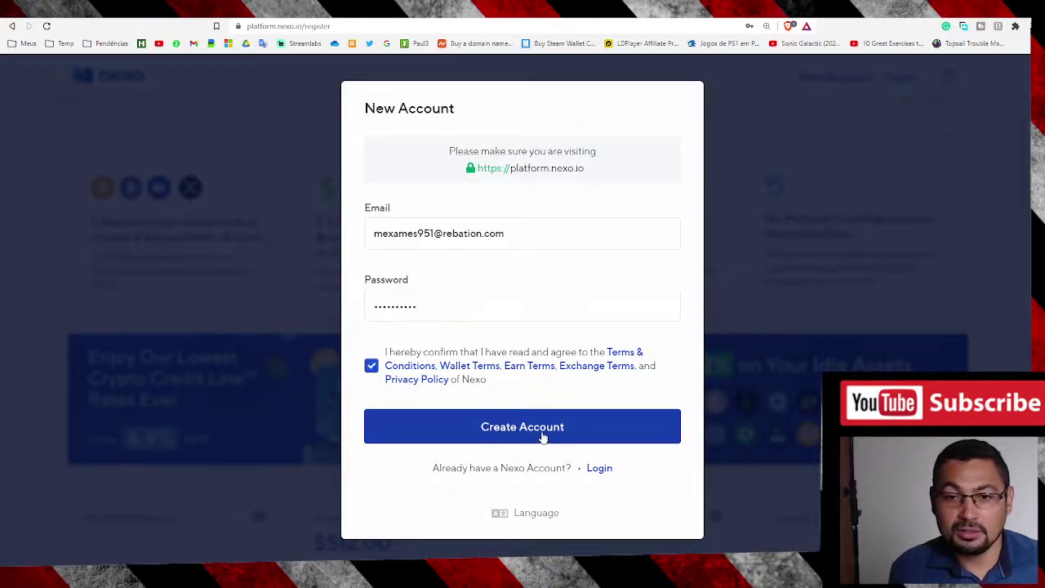
# Submit the registration and slide the puzzle piece into its slot
pyautogui.click(522, 437)
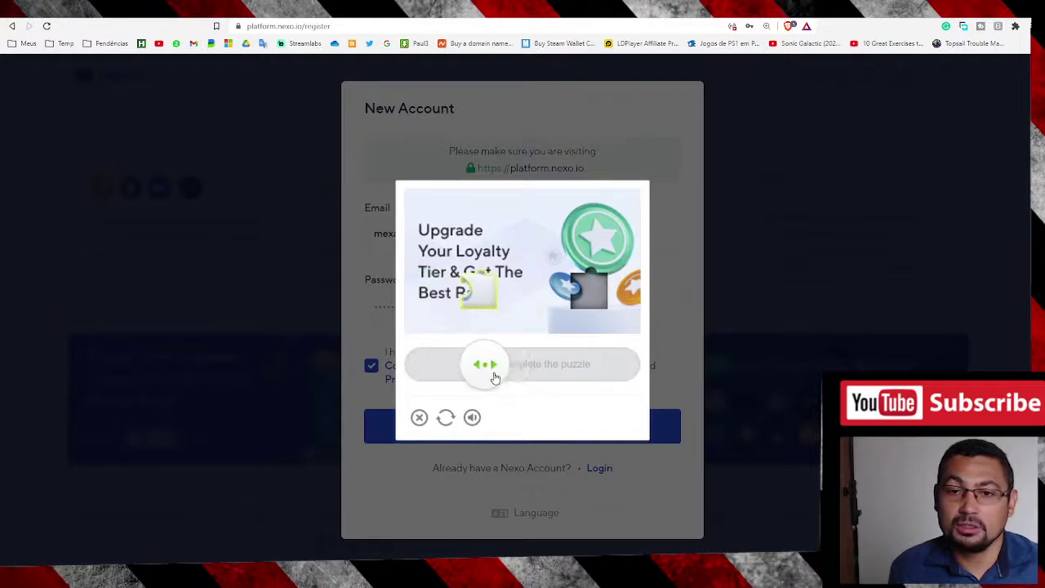
pyautogui.moveTo(427, 368); pyautogui.dragTo(615, 393)
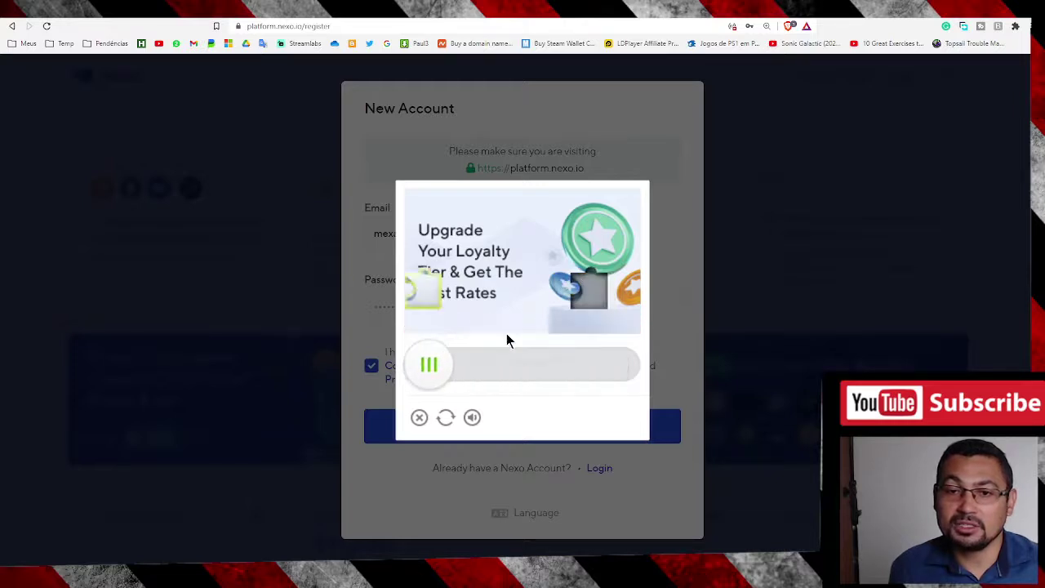
pyautogui.moveTo(428, 365); pyautogui.dragTo(595, 384)
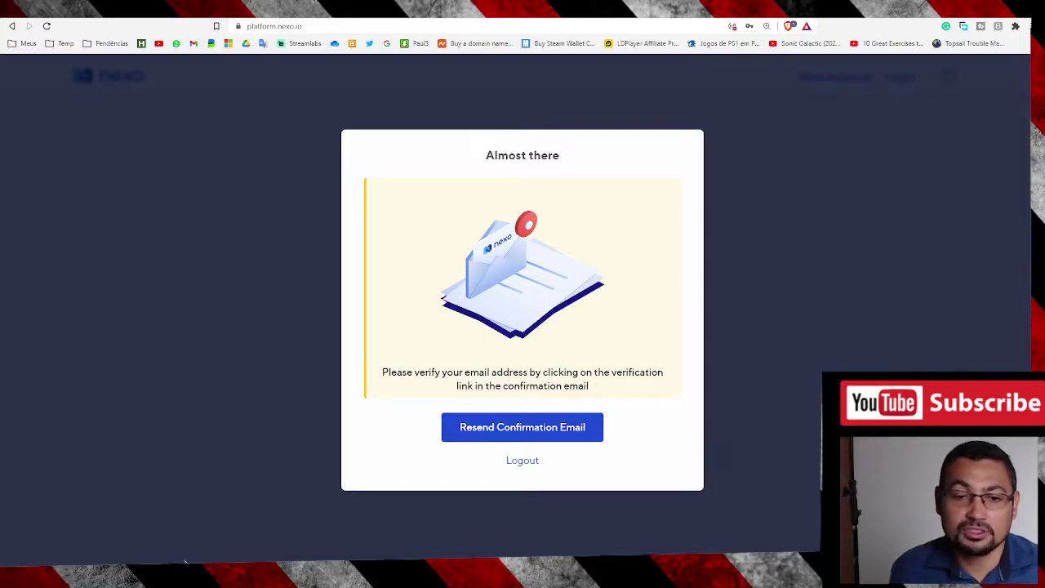
# Refresh the Temp Mail inbox and open the 'Welcome to Nexo!' message
pyautogui.click(224, 545)
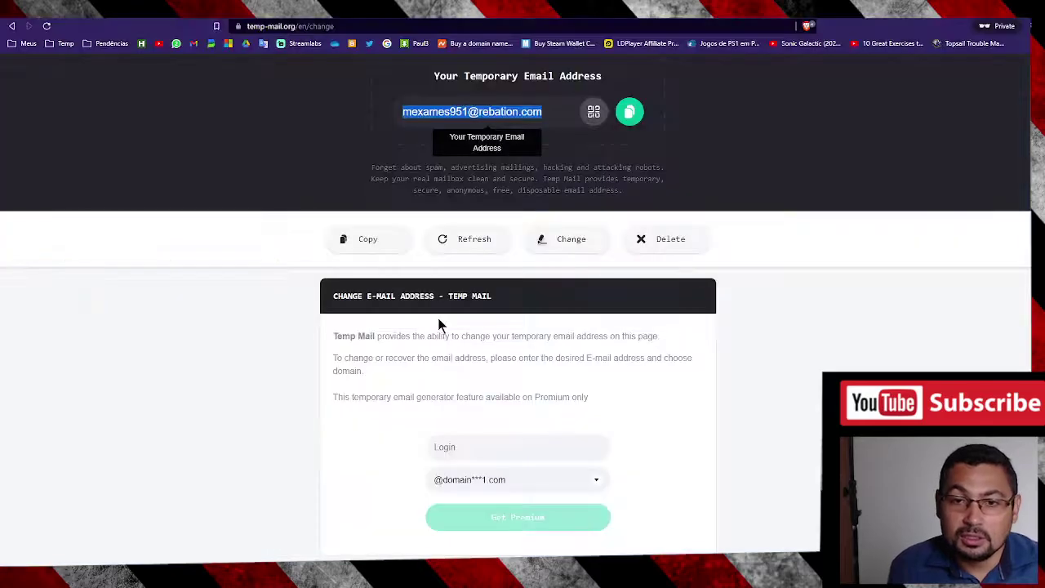
pyautogui.scroll(-1, 439, 321)
pyautogui.scroll(2, 438, 321)
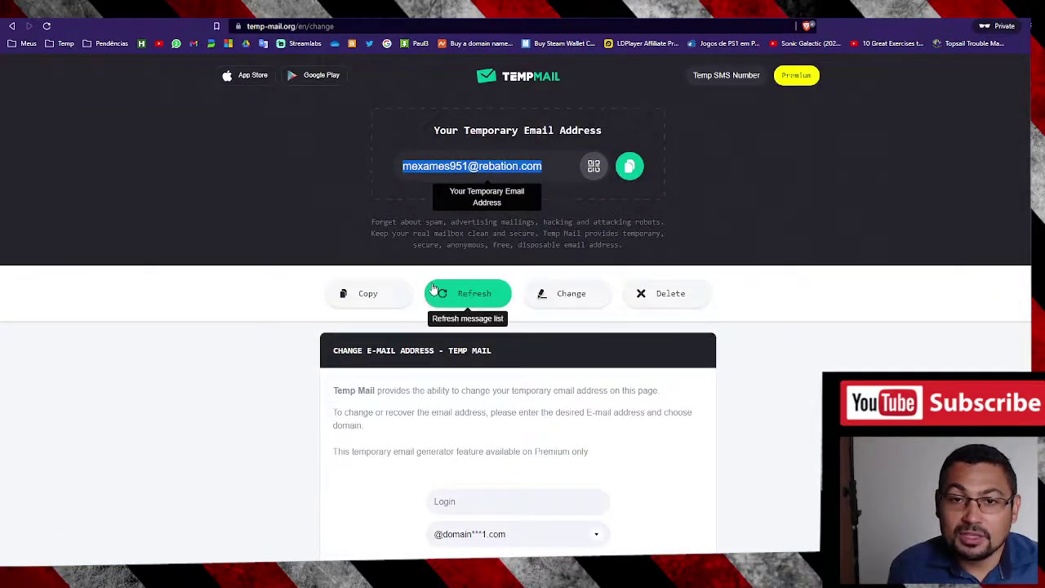
pyautogui.scroll(-4, 399, 348)
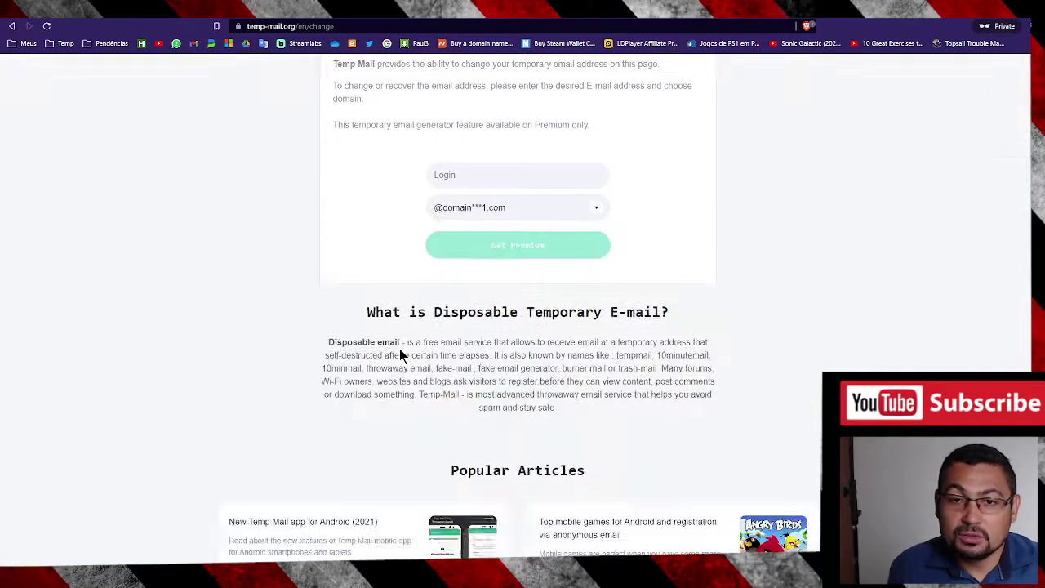
pyautogui.scroll(1, 399, 348)
pyautogui.scroll(3, 399, 348)
pyautogui.click(462, 305)
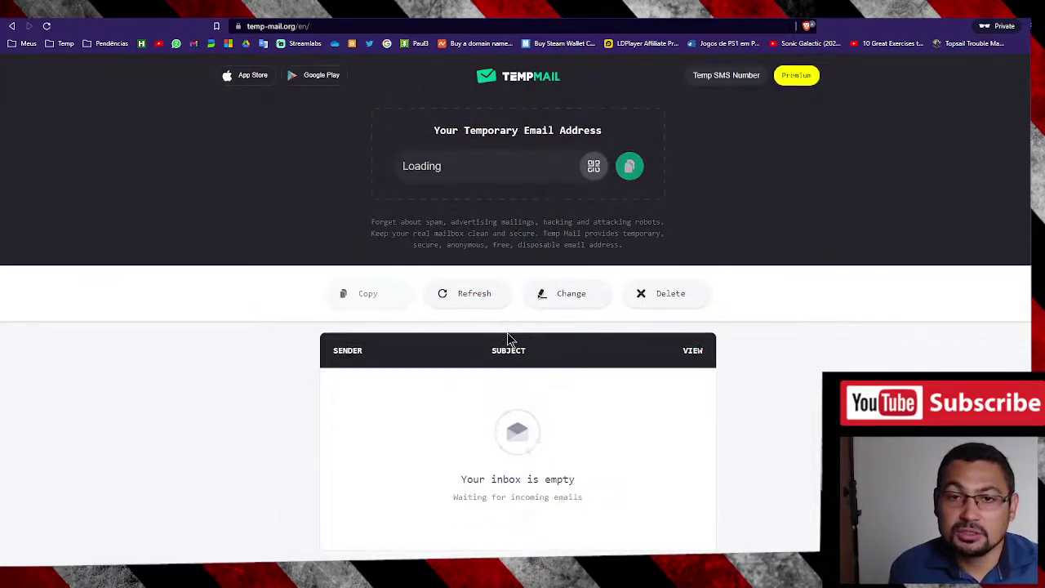
pyautogui.scroll(-2, 345, 407)
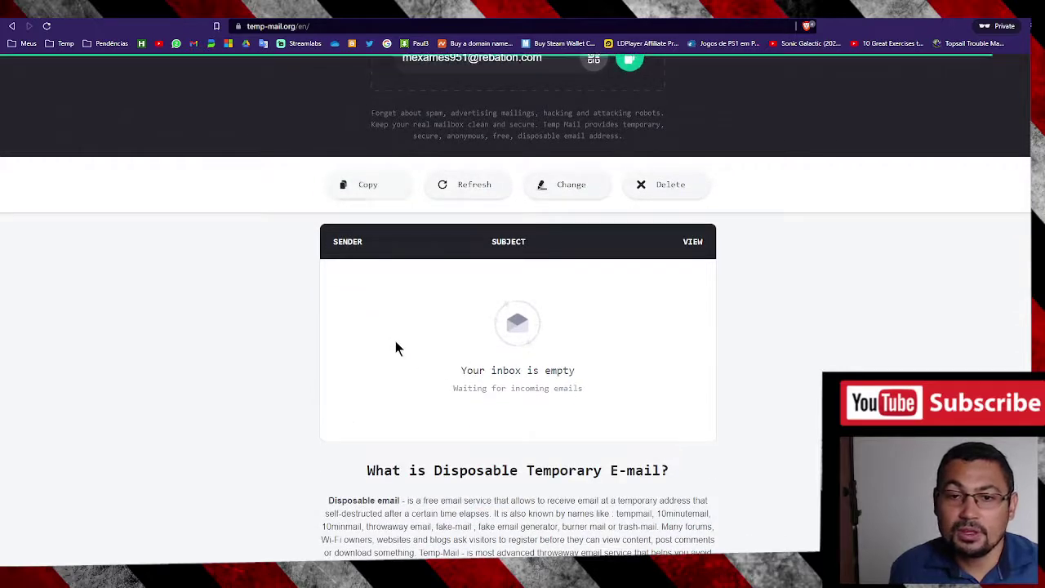
pyautogui.moveTo(518, 278)
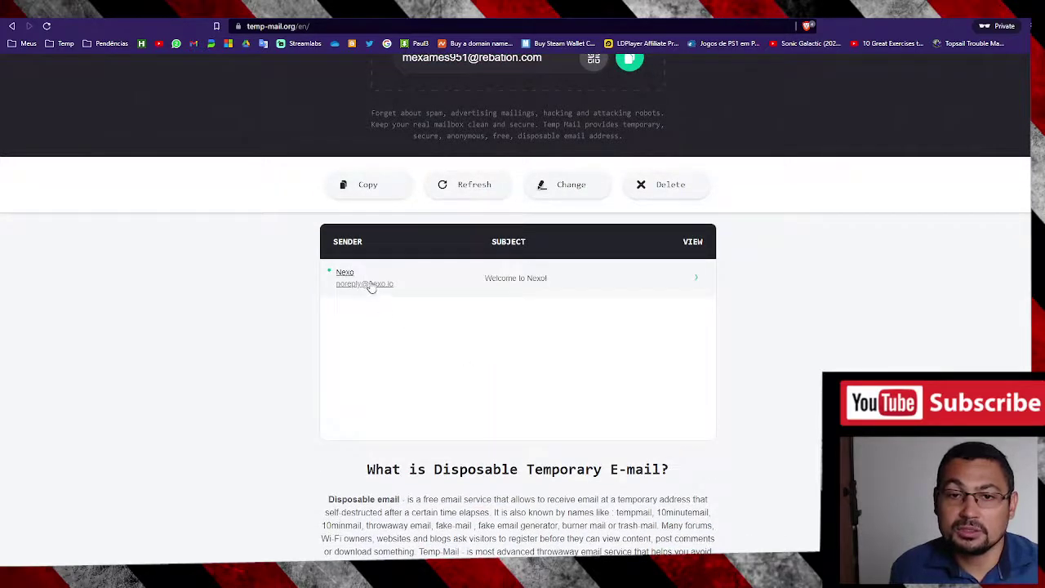
pyautogui.click(508, 289)
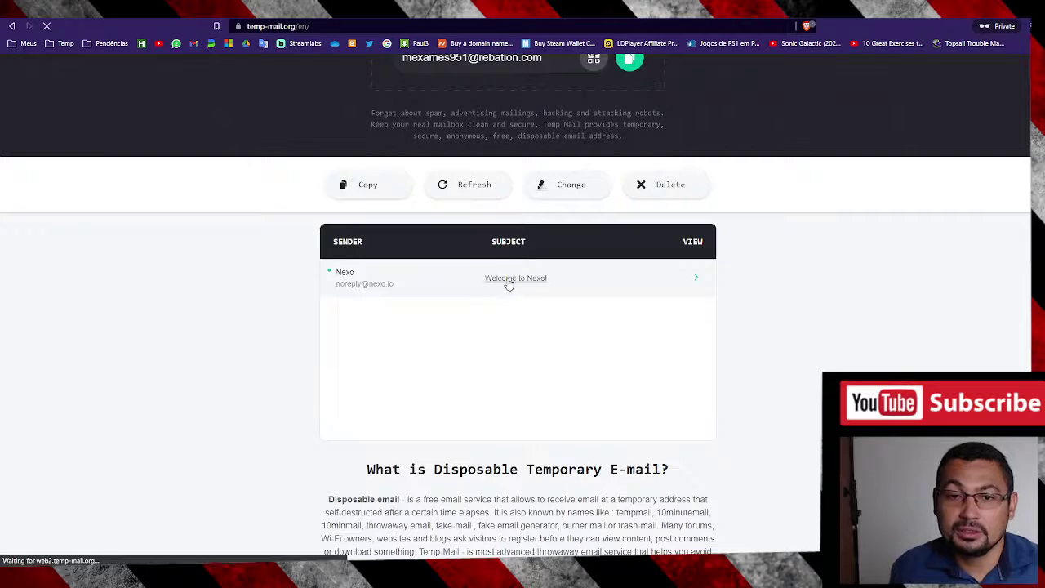
# Scroll down the welcome email to reach the Verify Email button
pyautogui.scroll(-3, 259, 400)
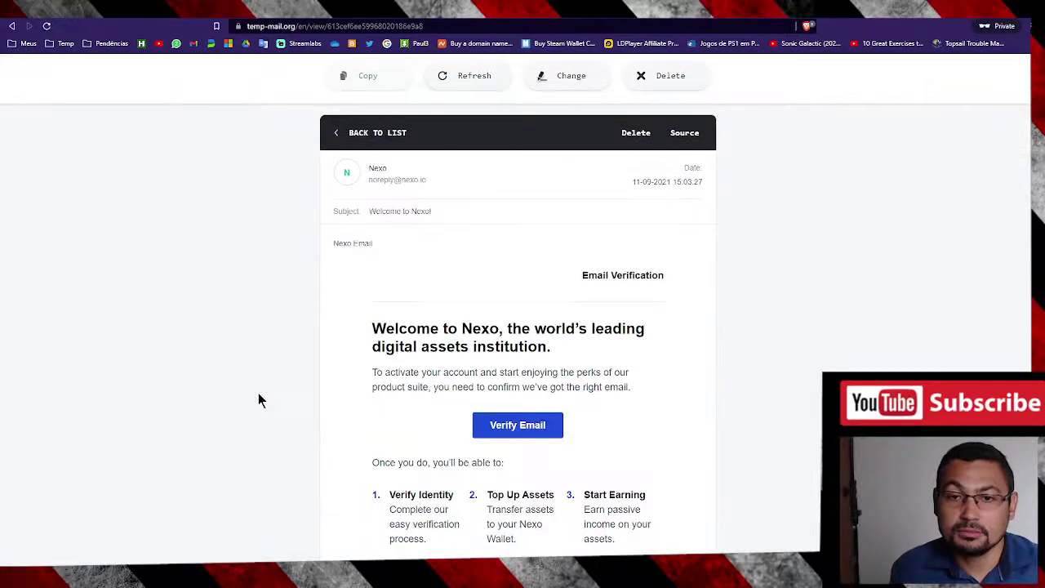
pyautogui.scroll(-2, 428, 335)
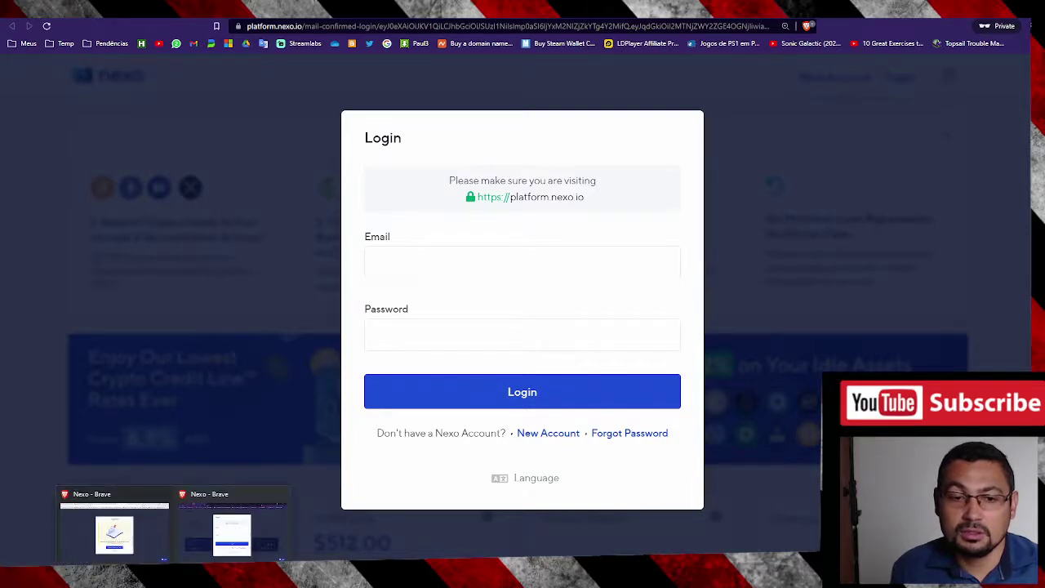
# Return to the Nexo login page and clear a wrongly pasted Email entry
pyautogui.click(114, 530)
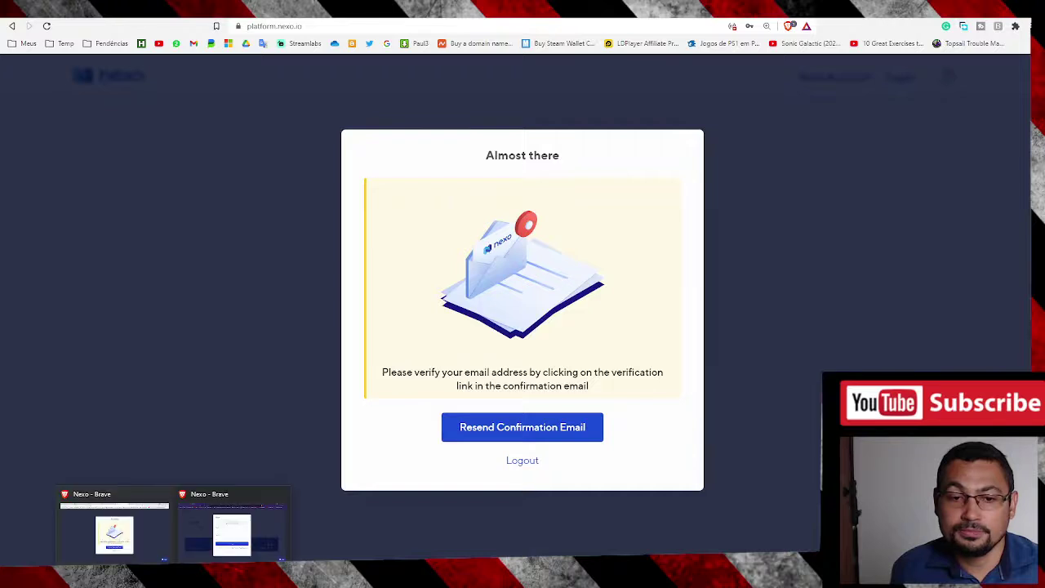
pyautogui.click(233, 530)
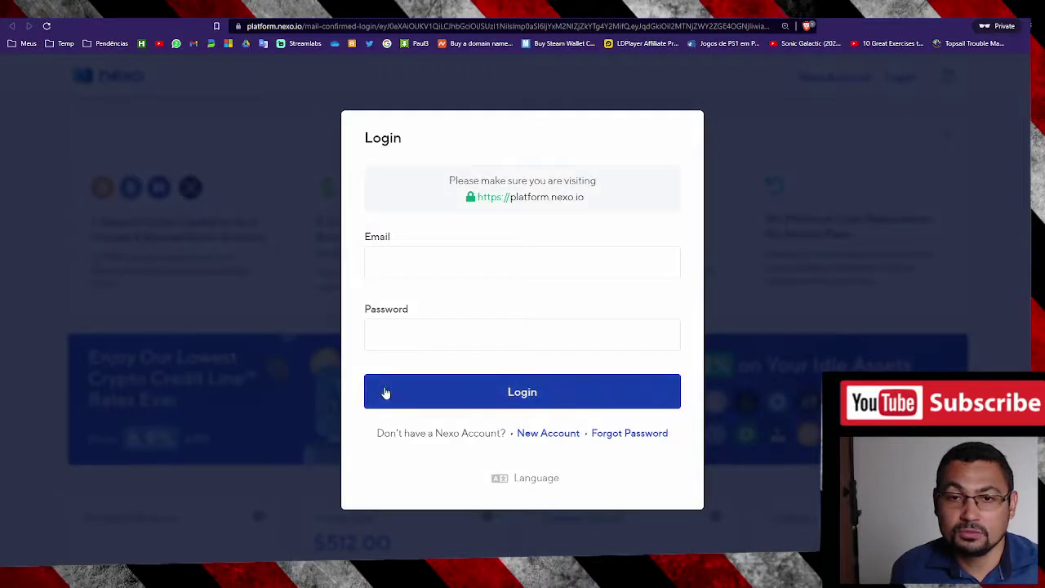
pyautogui.click(392, 266)
pyautogui.rightClick(406, 267)
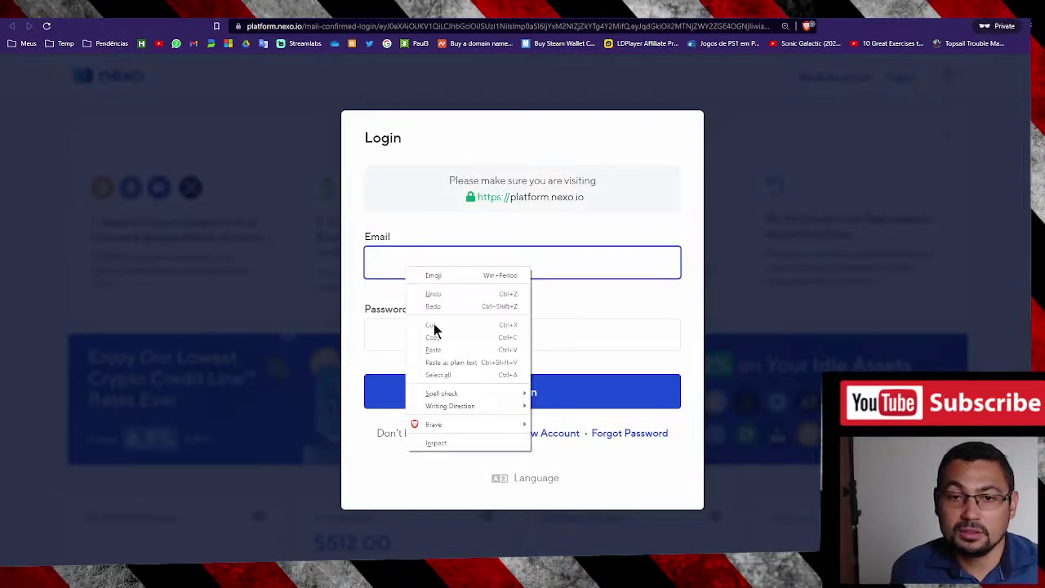
pyautogui.click(448, 353)
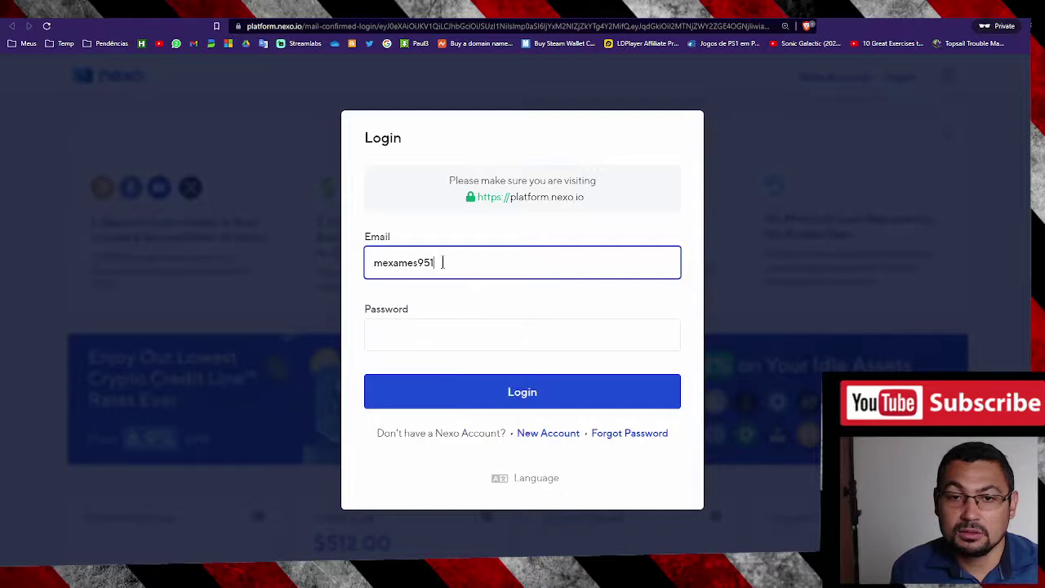
pyautogui.moveTo(441, 263); pyautogui.dragTo(356, 262)
pyautogui.press('BackSpace')
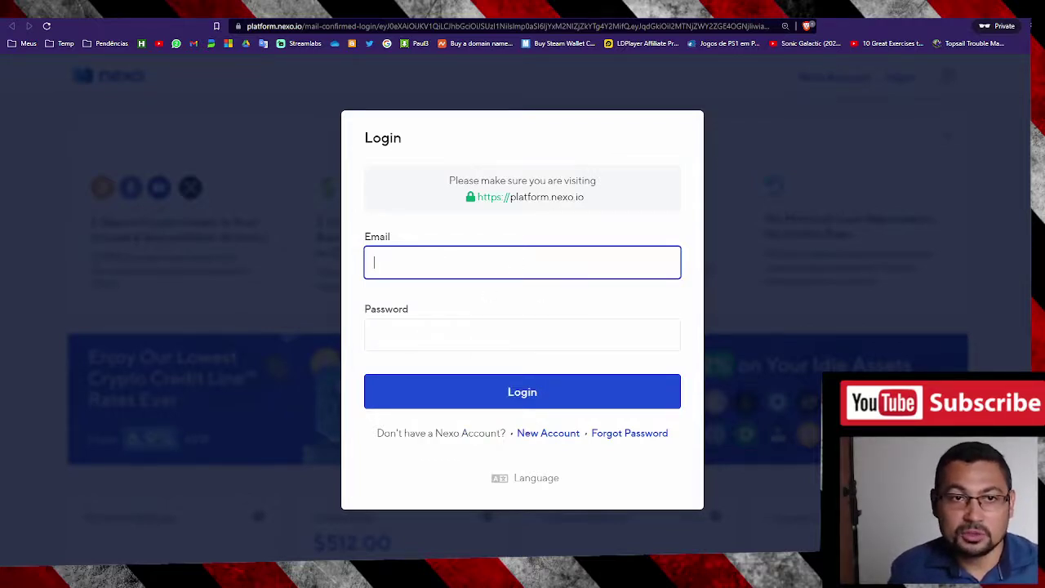
# Copy the temp-mail.org address and paste it into the login Email field
pyautogui.scroll(3, 400, 278)
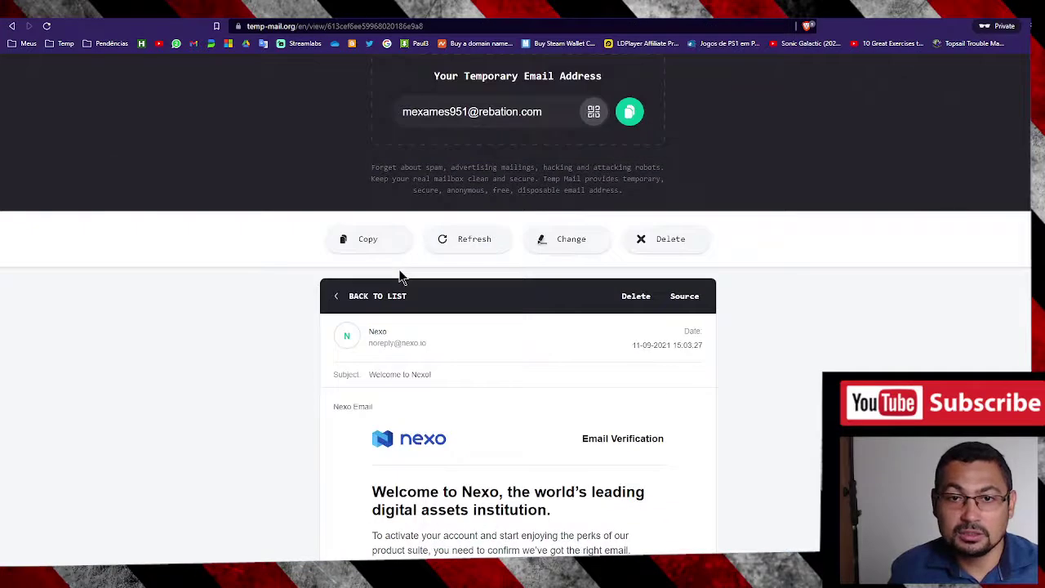
pyautogui.scroll(1, 400, 276)
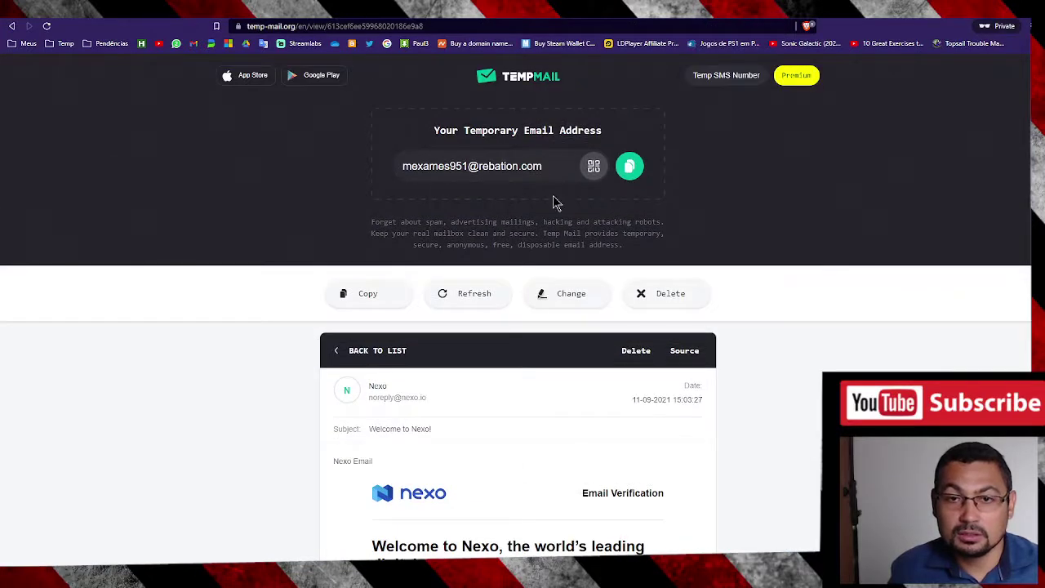
pyautogui.moveTo(549, 165); pyautogui.dragTo(364, 172)
pyautogui.rightClick(474, 170)
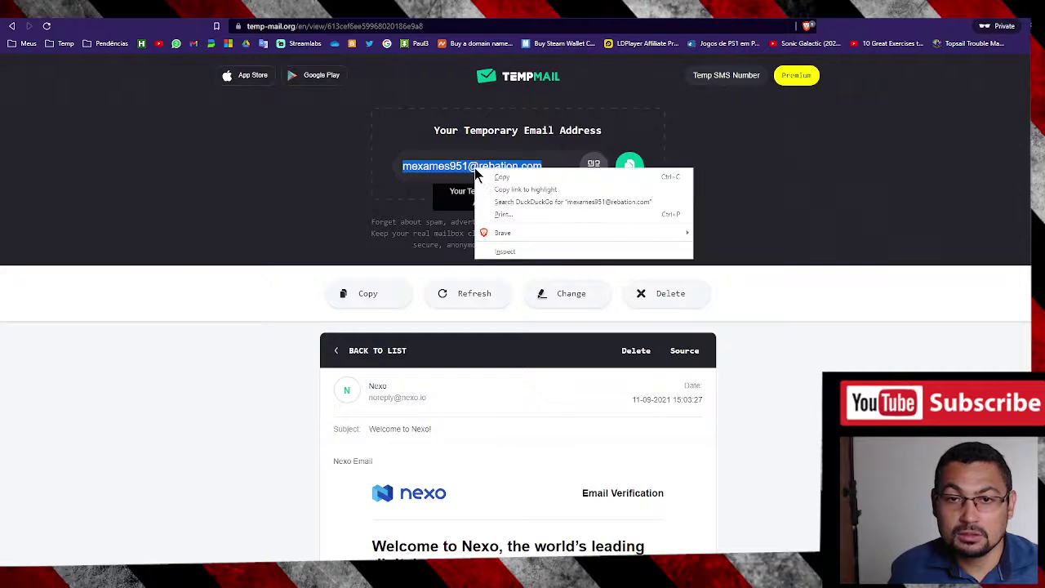
pyautogui.click(502, 178)
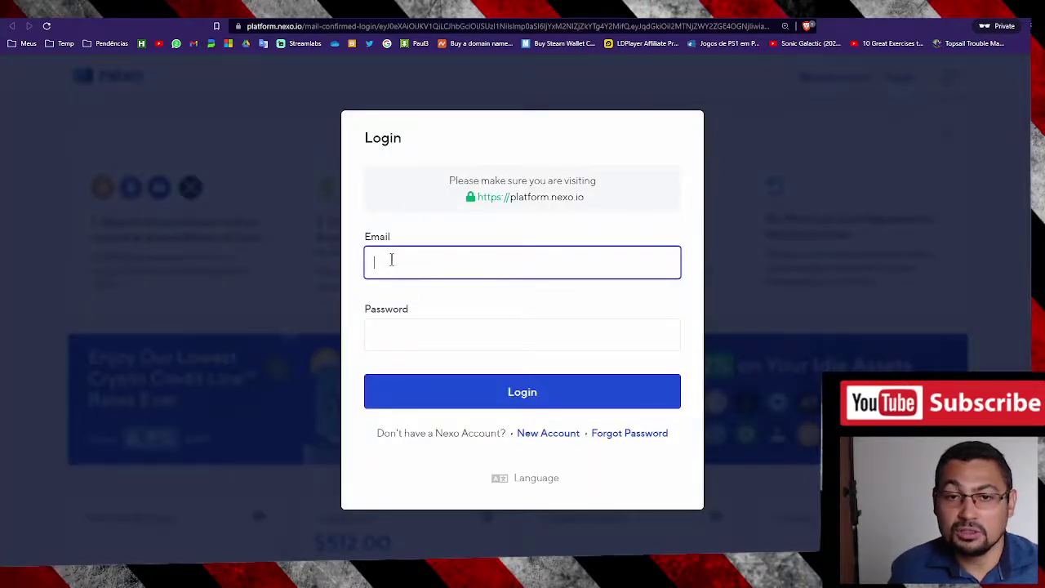
pyautogui.rightClick(391, 260)
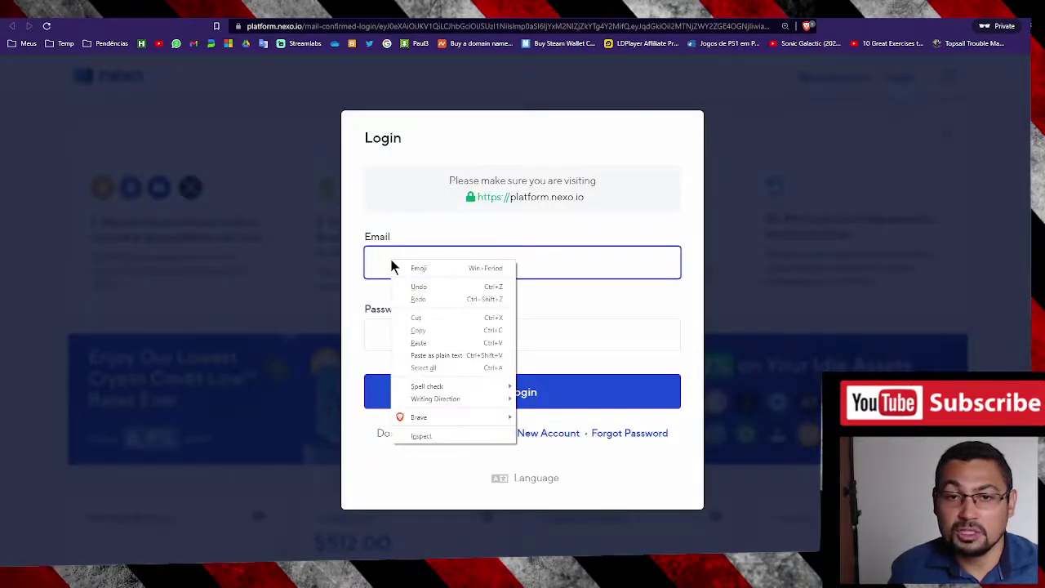
pyautogui.click(429, 342)
# Copy the password text and paste it into the Password field
pyautogui.click(414, 335)
pyautogui.moveTo(433, 262); pyautogui.dragTo(327, 270)
pyautogui.rightClick(400, 264)
pyautogui.click(445, 351)
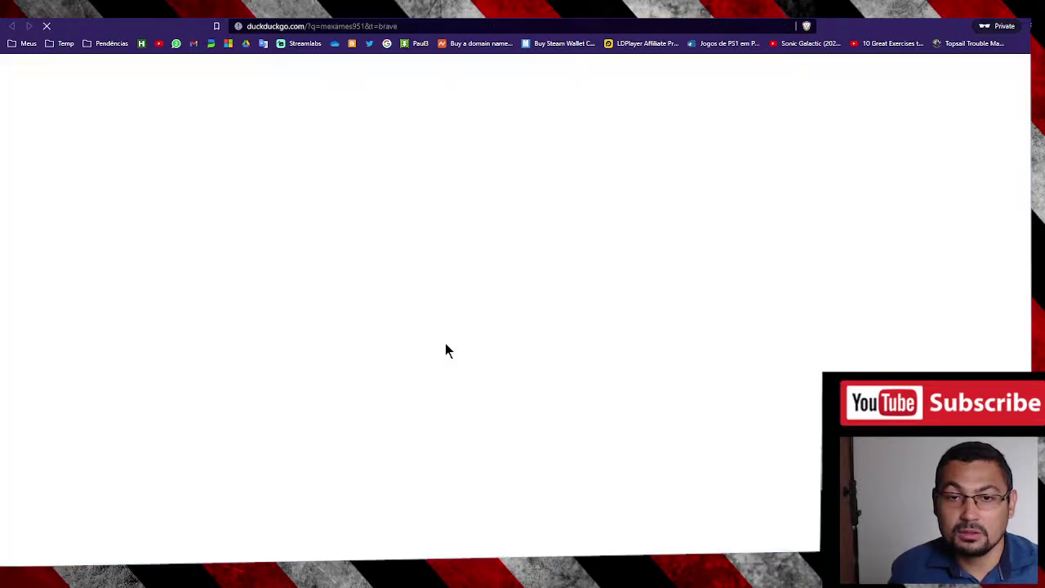
pyautogui.hotkey('ctrl', 'w')
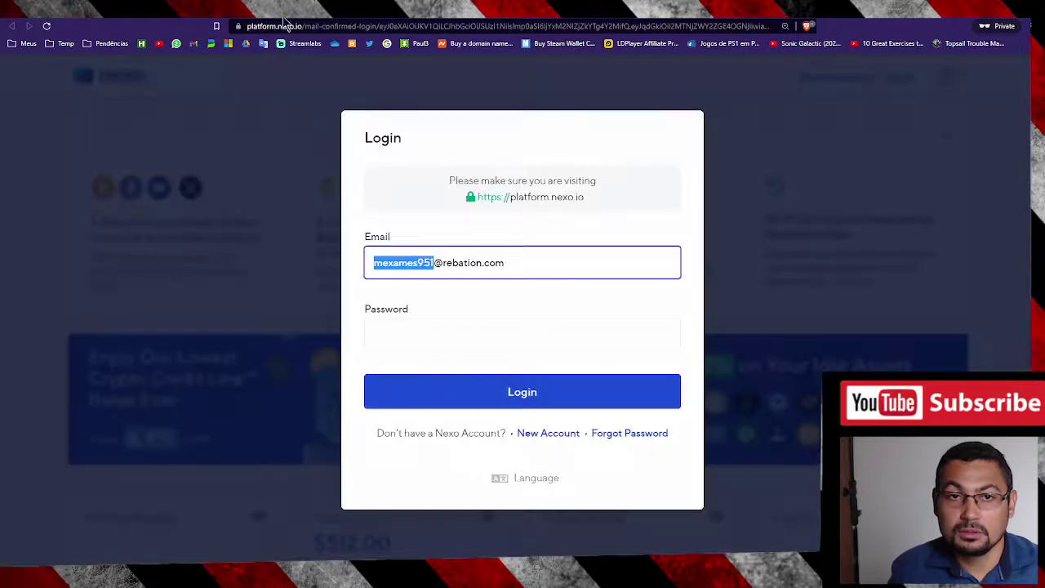
pyautogui.rightClick(402, 270)
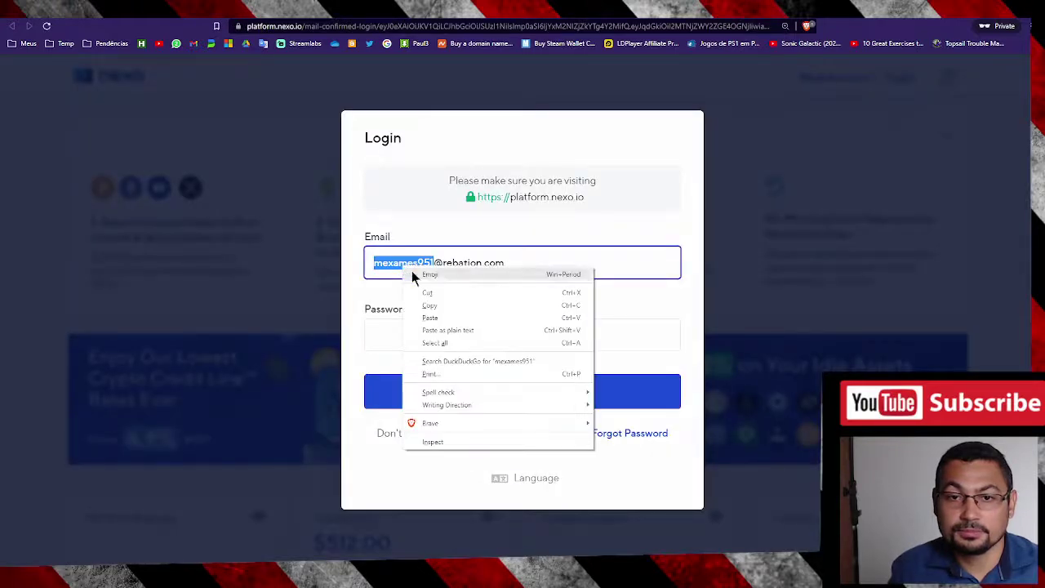
pyautogui.click(437, 305)
pyautogui.click(399, 333)
pyautogui.rightClick(400, 333)
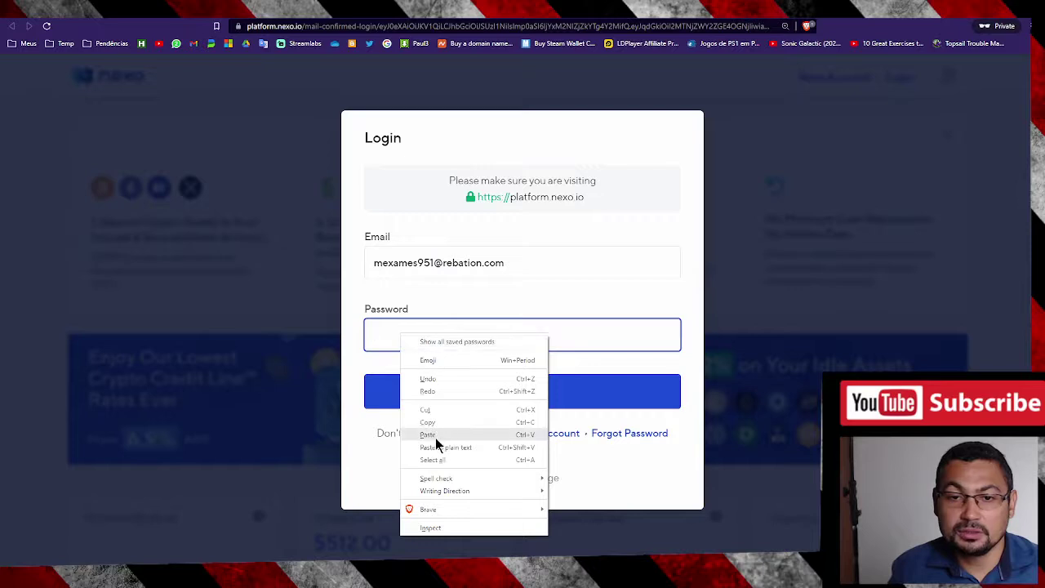
pyautogui.click(431, 437)
# Submit the login and drag the puzzle piece into its slot
pyautogui.click(542, 395)
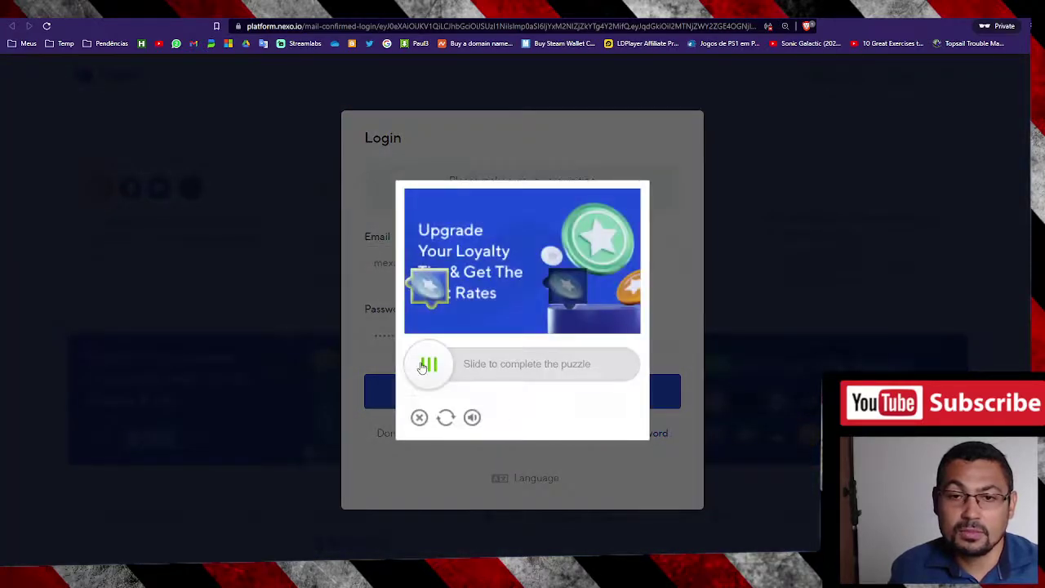
pyautogui.moveTo(434, 366); pyautogui.dragTo(570, 366)
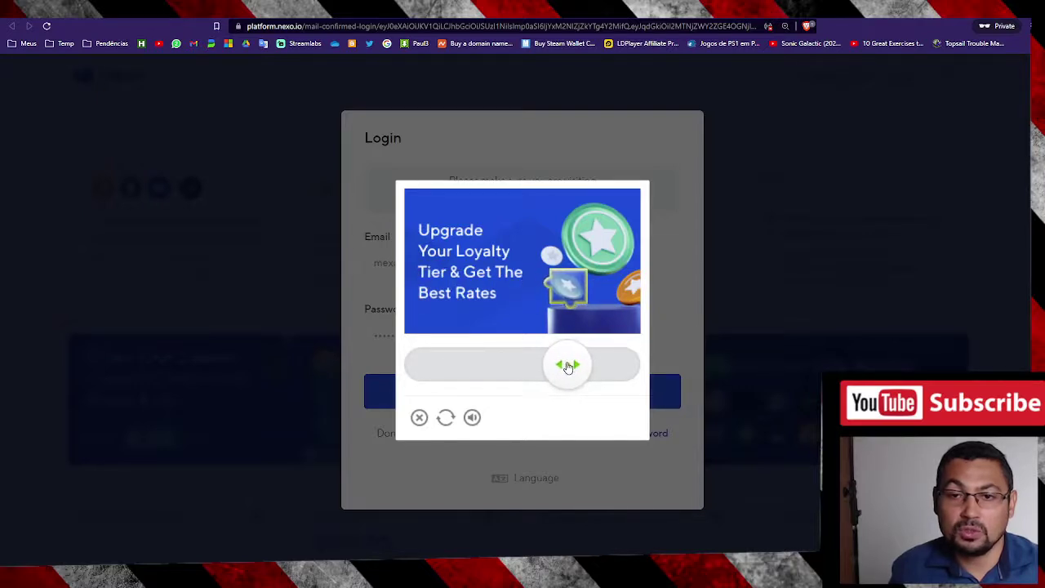
pyautogui.moveTo(570, 365); pyautogui.dragTo(567, 367)
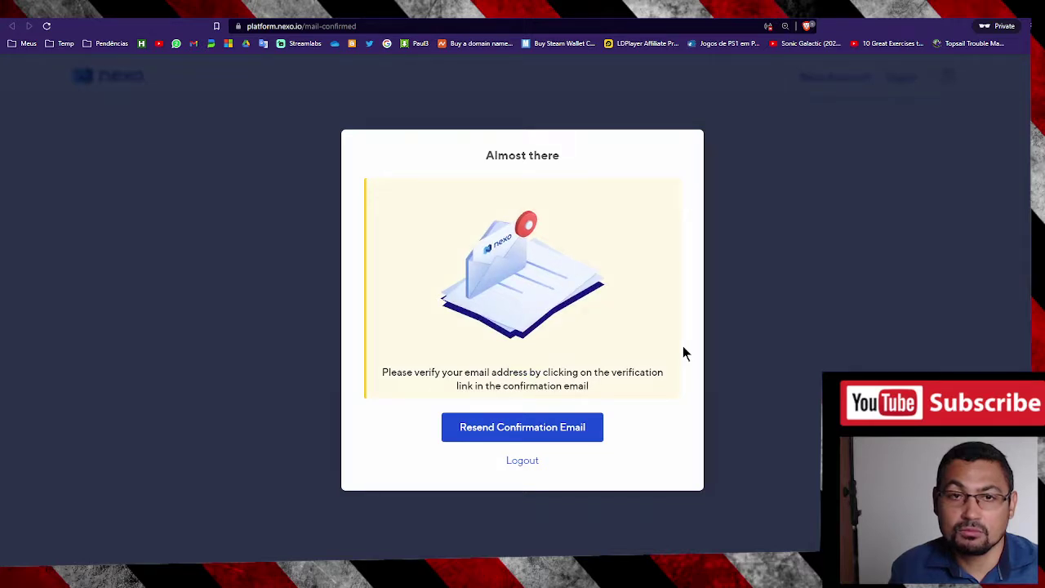
pyautogui.click(514, 430)
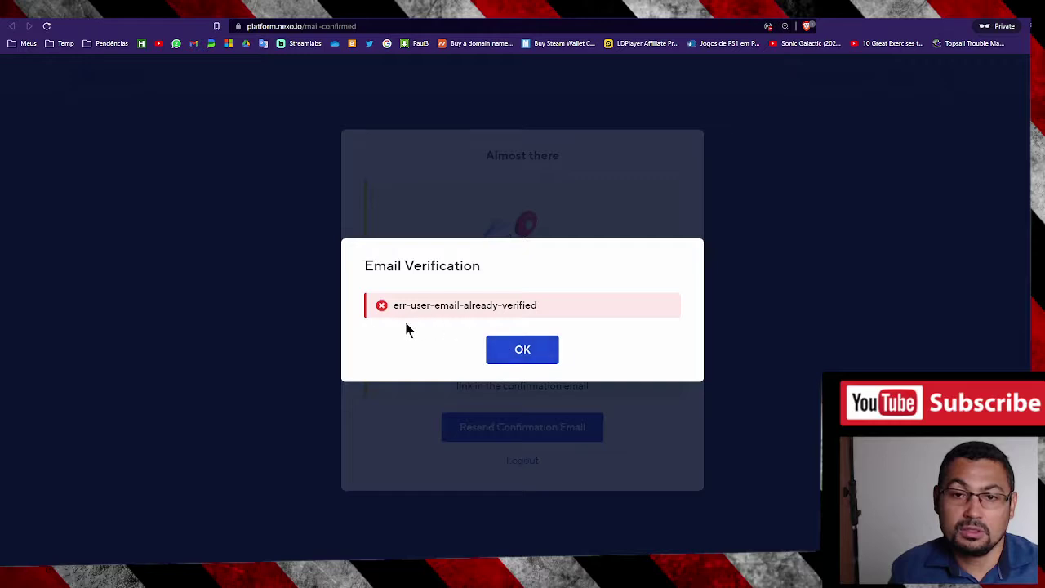
pyautogui.click(514, 353)
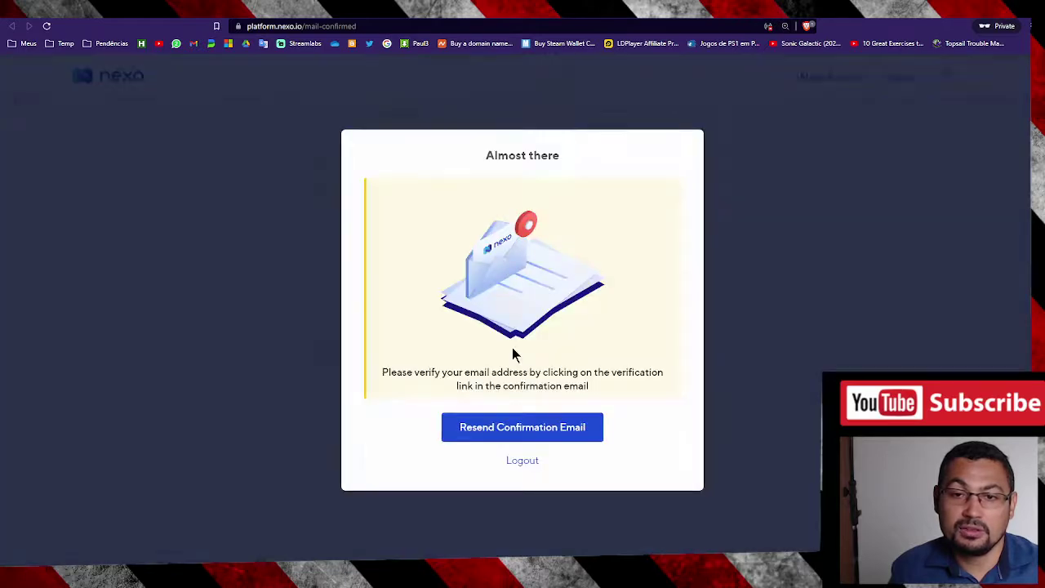
# Log out and paste the password into the login form's Password field
pyautogui.click(523, 461)
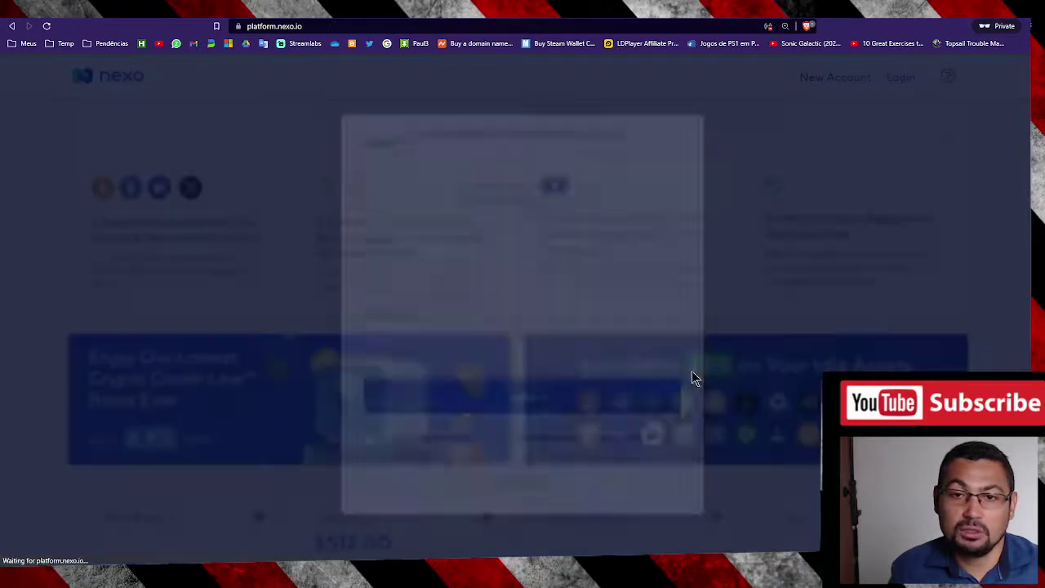
pyautogui.click(447, 267)
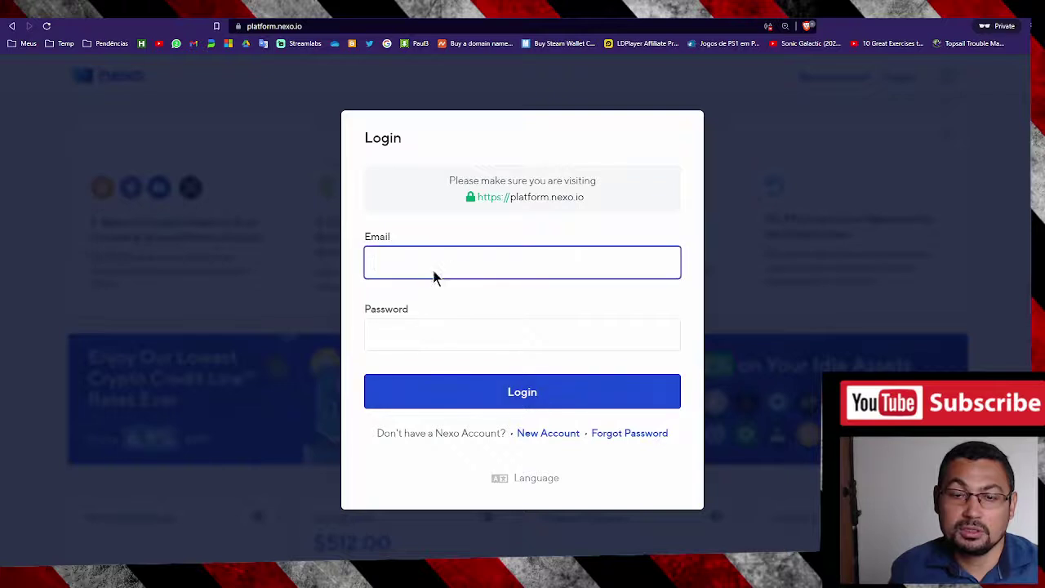
pyautogui.click(405, 333)
pyautogui.rightClick(414, 339)
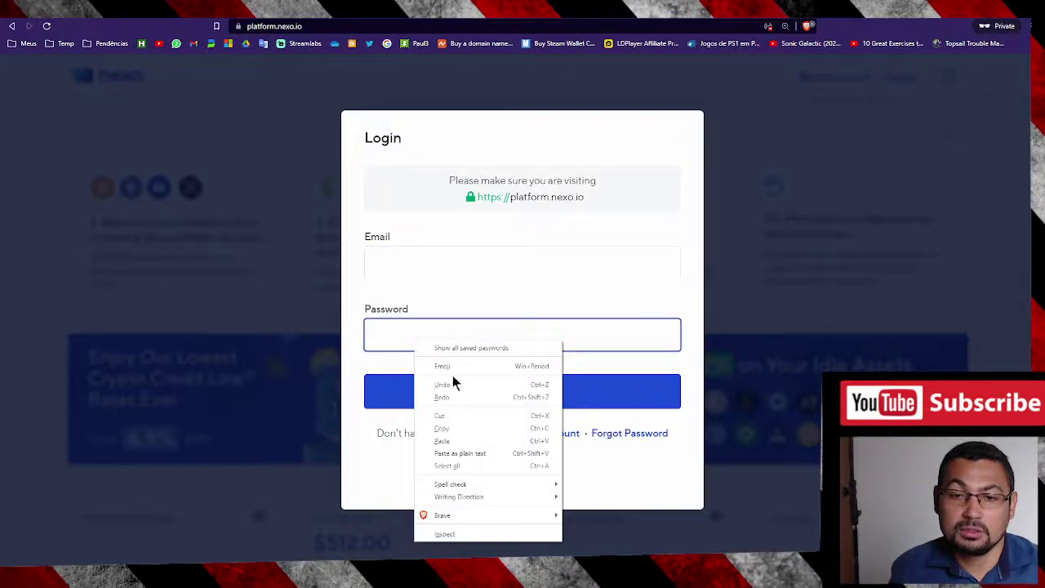
pyautogui.click(441, 441)
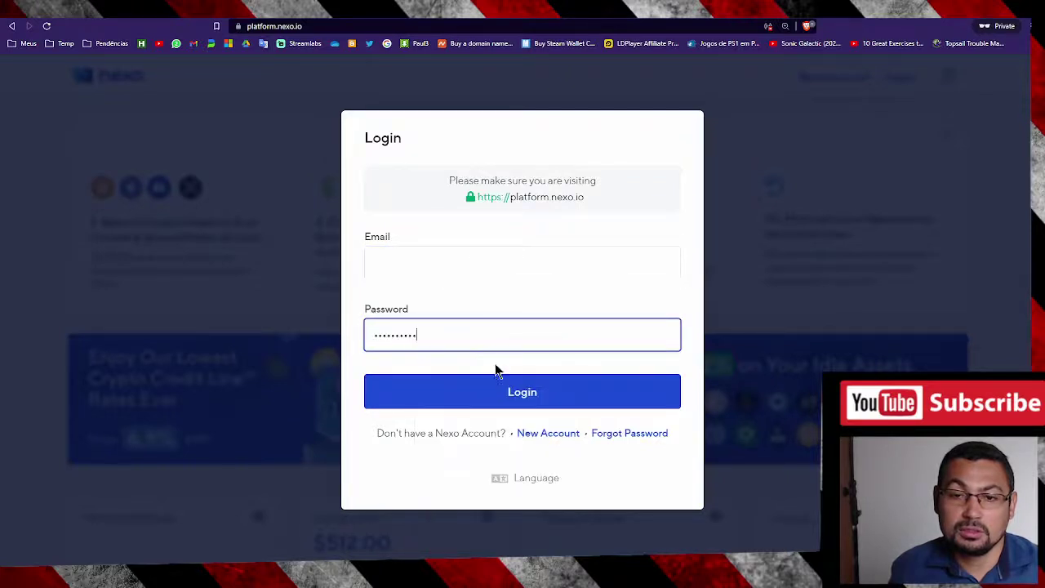
# Copy the temp-mail address into the Email field and submit the login
pyautogui.click(403, 256)
pyautogui.hotkey('ctrl', 'Tab')
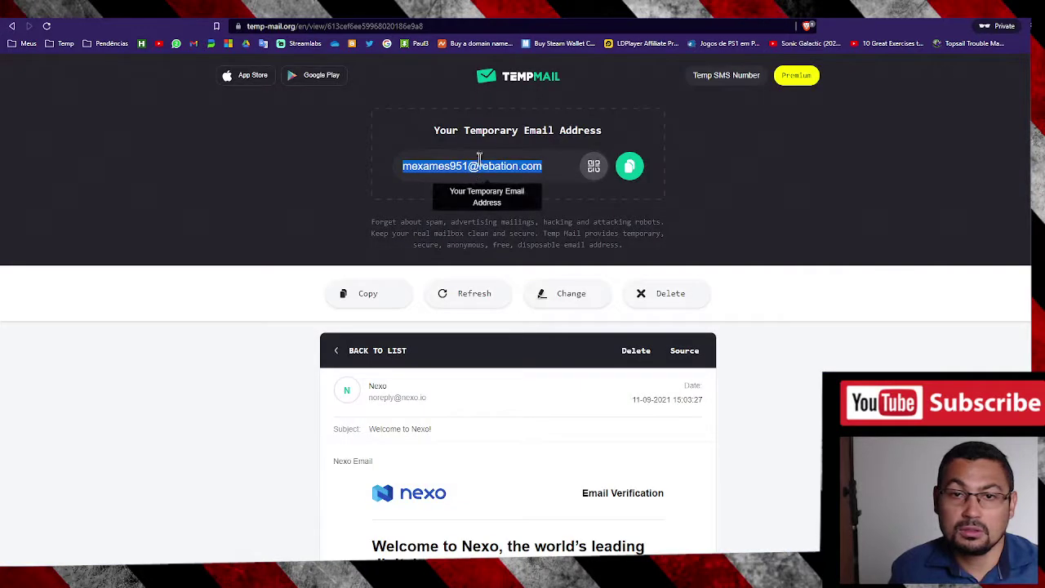
pyautogui.rightClick(490, 166)
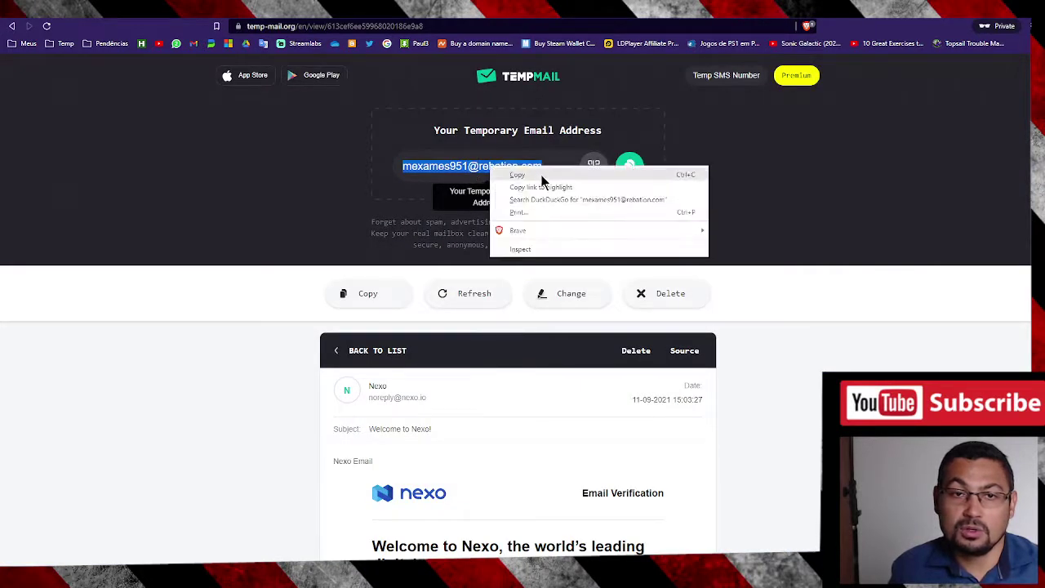
pyautogui.click(523, 174)
pyautogui.hotkey('ctrl', 'shift', 'Tab')
pyautogui.rightClick(404, 266)
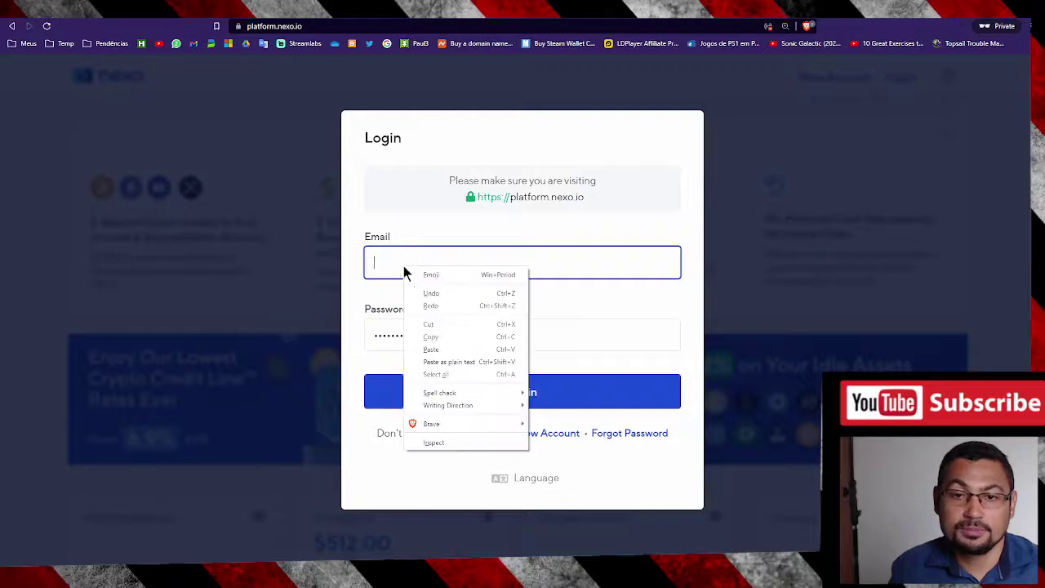
pyautogui.click(440, 350)
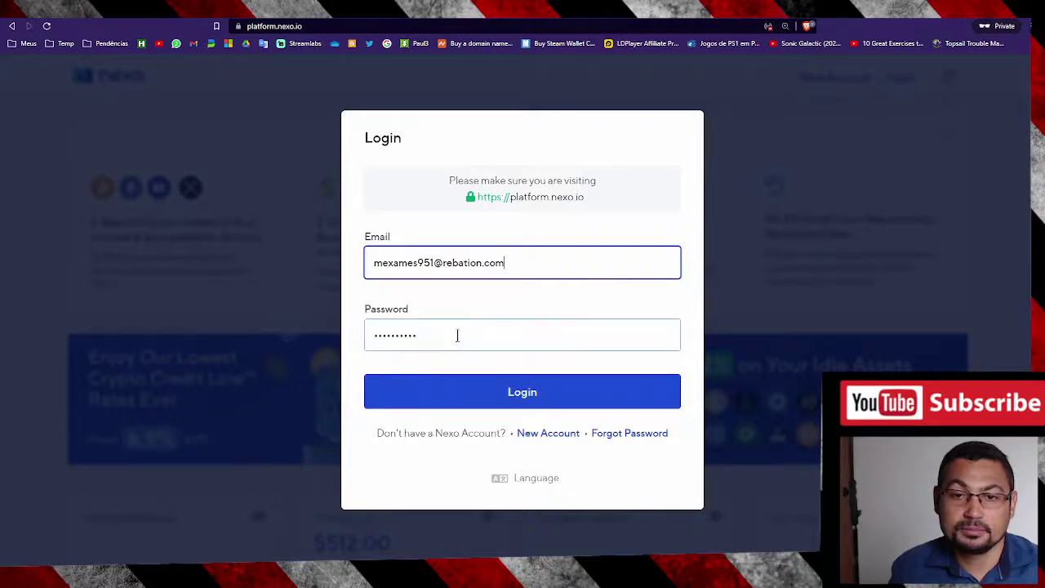
pyautogui.click(526, 393)
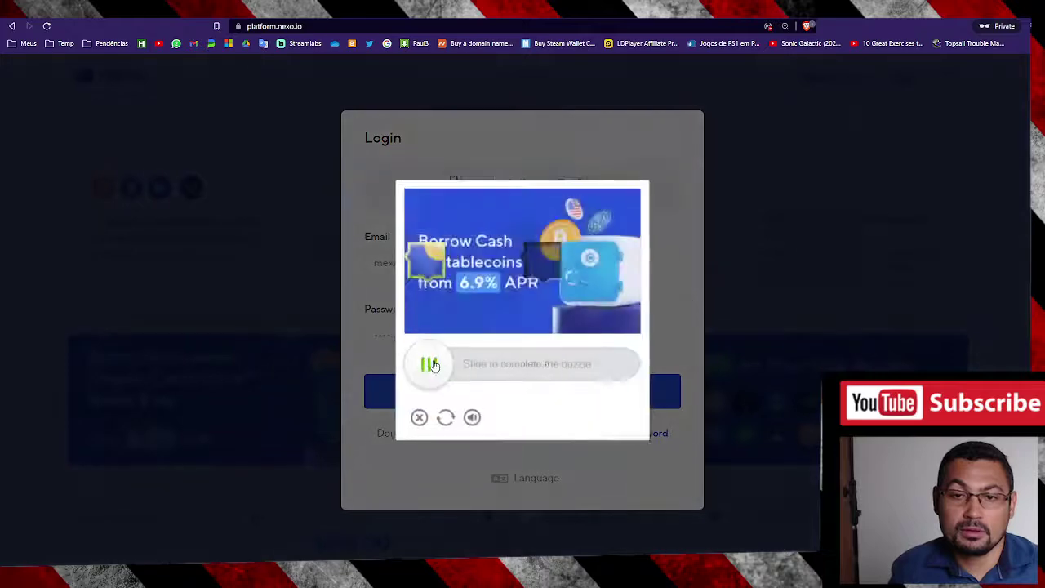
# Slide the captcha puzzle piece into place to load the account dashboard
pyautogui.moveTo(430, 364); pyautogui.dragTo(545, 364)
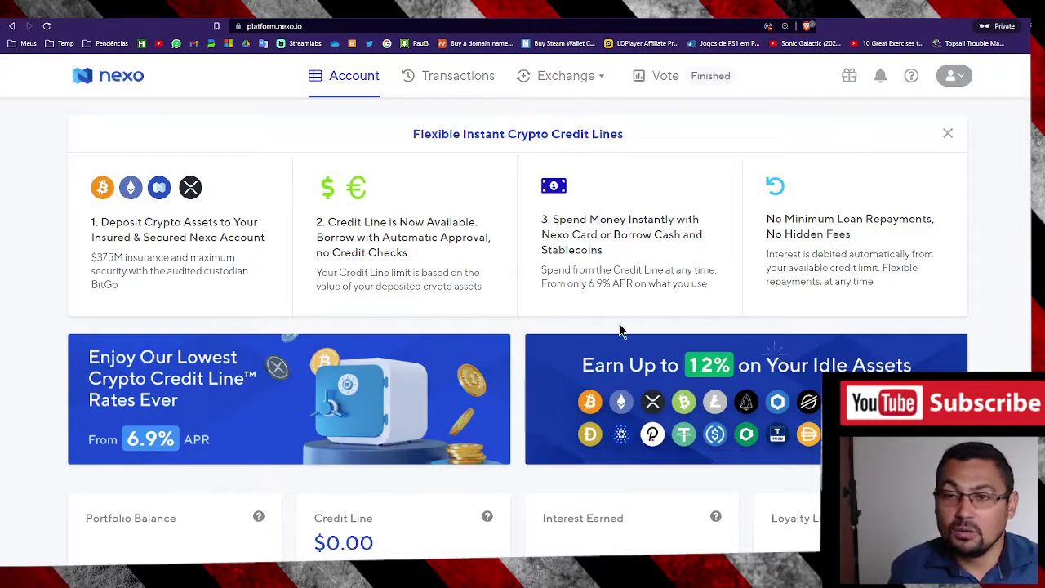
pyautogui.scroll(-5, 547, 301)
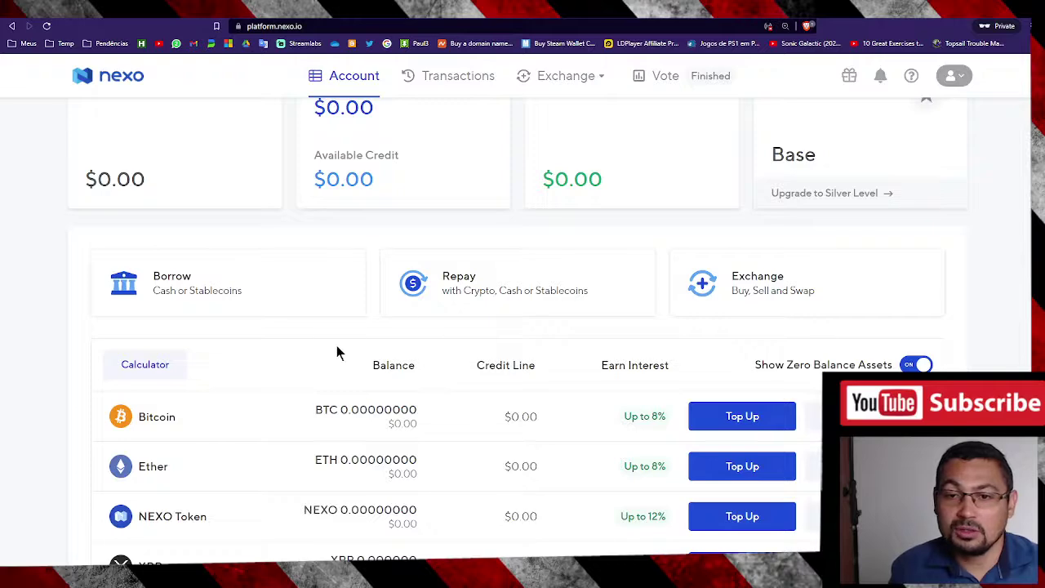
pyautogui.scroll(-2, 392, 347)
pyautogui.scroll(2, 425, 343)
pyautogui.scroll(5, 424, 342)
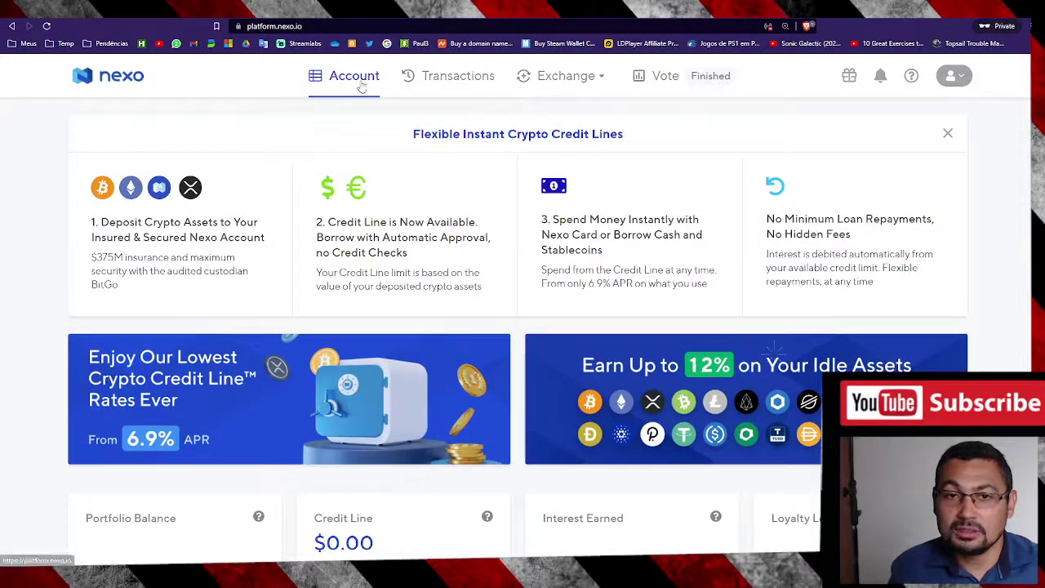
pyautogui.scroll(-2, 374, 250)
pyautogui.scroll(-3, 373, 250)
pyautogui.scroll(-2, 374, 245)
pyautogui.scroll(-2, 422, 257)
pyautogui.scroll(-1, 441, 271)
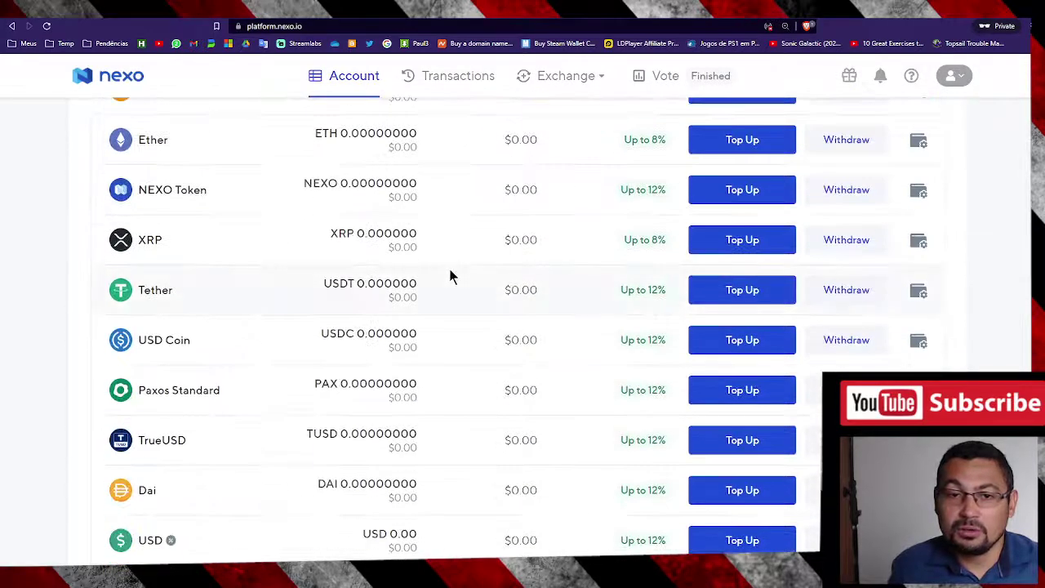
pyautogui.scroll(-4, 450, 272)
pyautogui.scroll(8, 451, 275)
pyautogui.scroll(5, 451, 275)
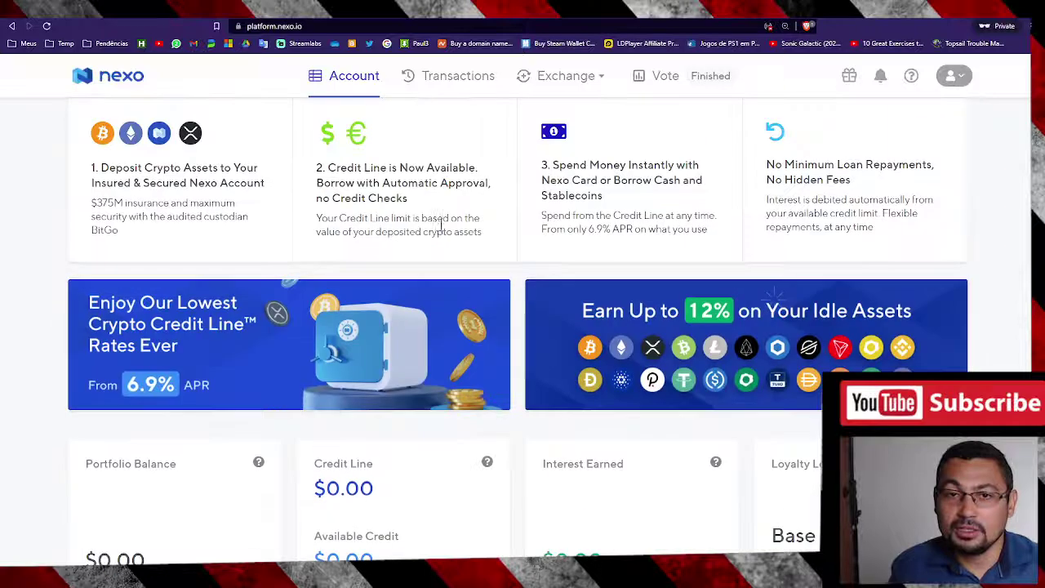
# Open the empty Transaction History, then show the Exchange menu's Buy, Sell and Swap
pyautogui.click(448, 82)
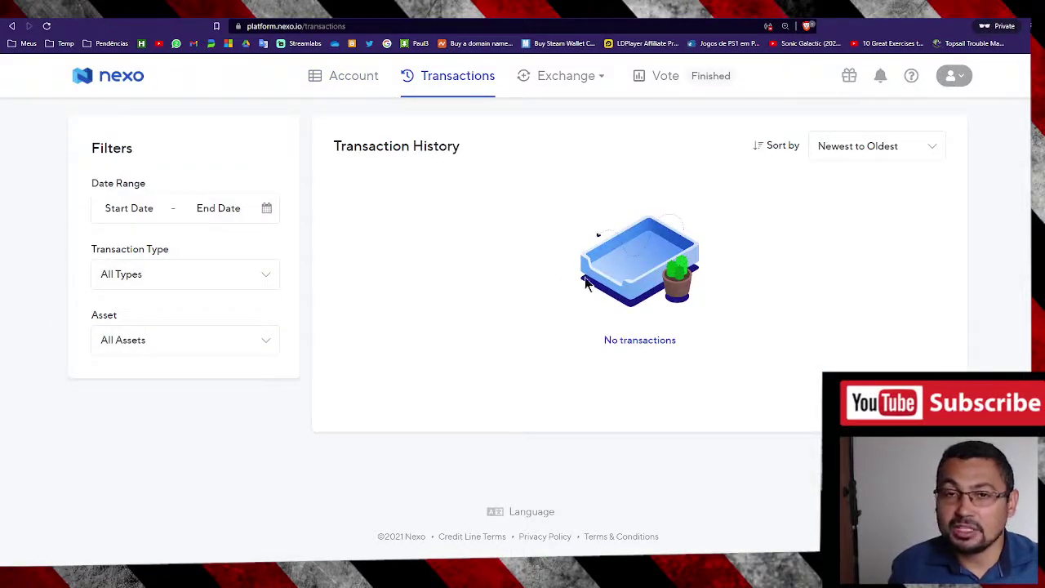
pyautogui.click(586, 81)
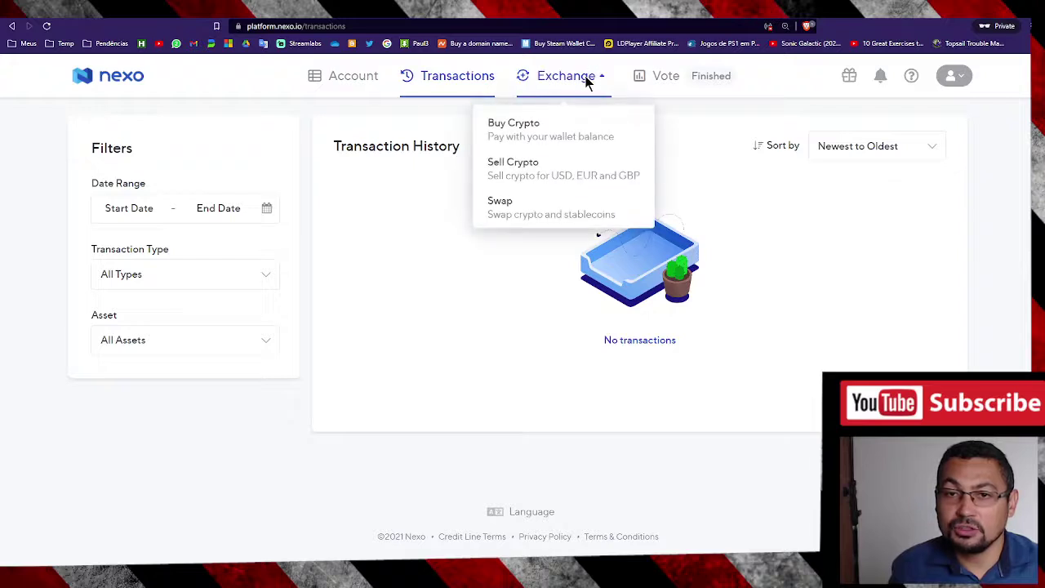